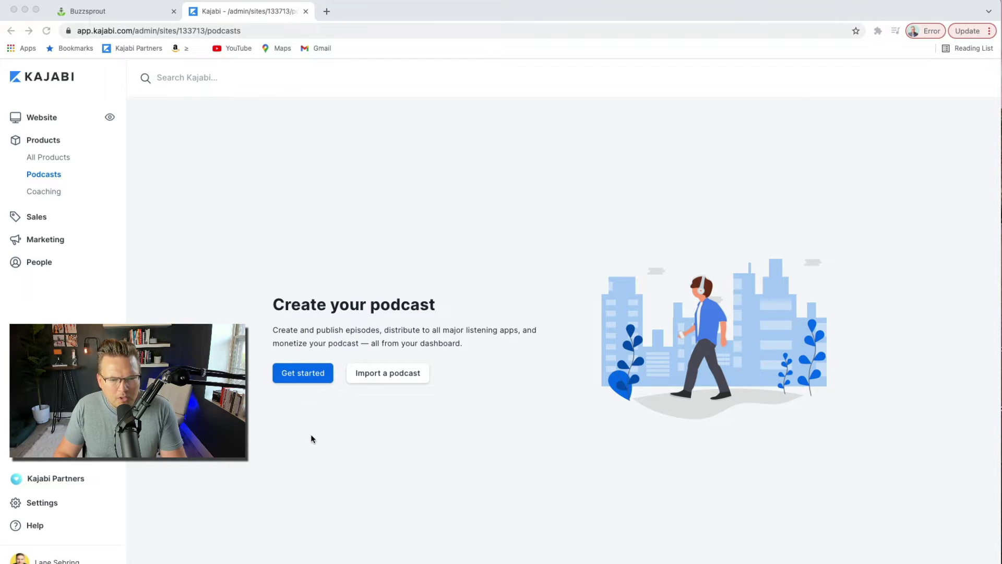
# Switch from creating a new podcast to importing an existing one, ready for its RSS feed URL
pyautogui.click(313, 373)
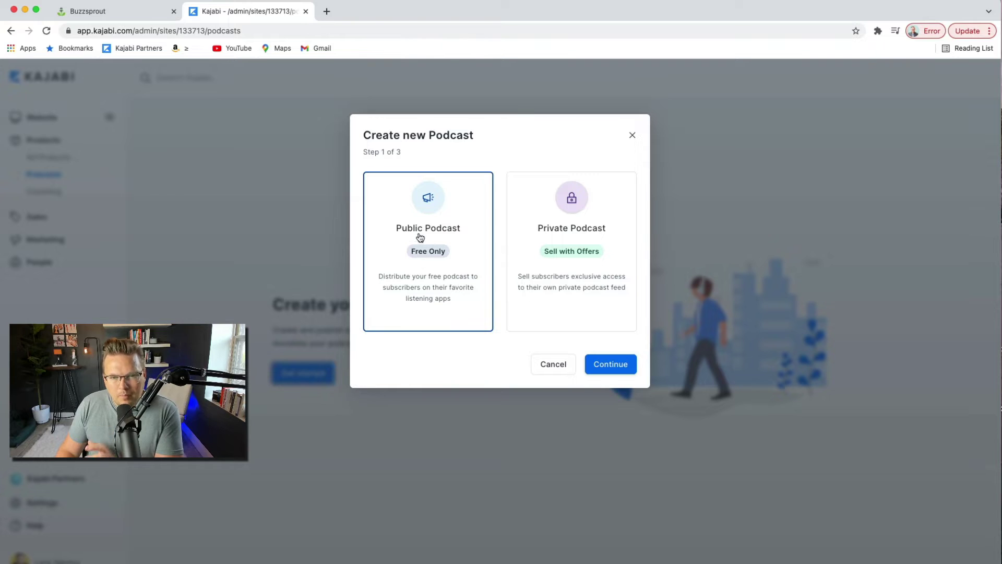
pyautogui.click(553, 364)
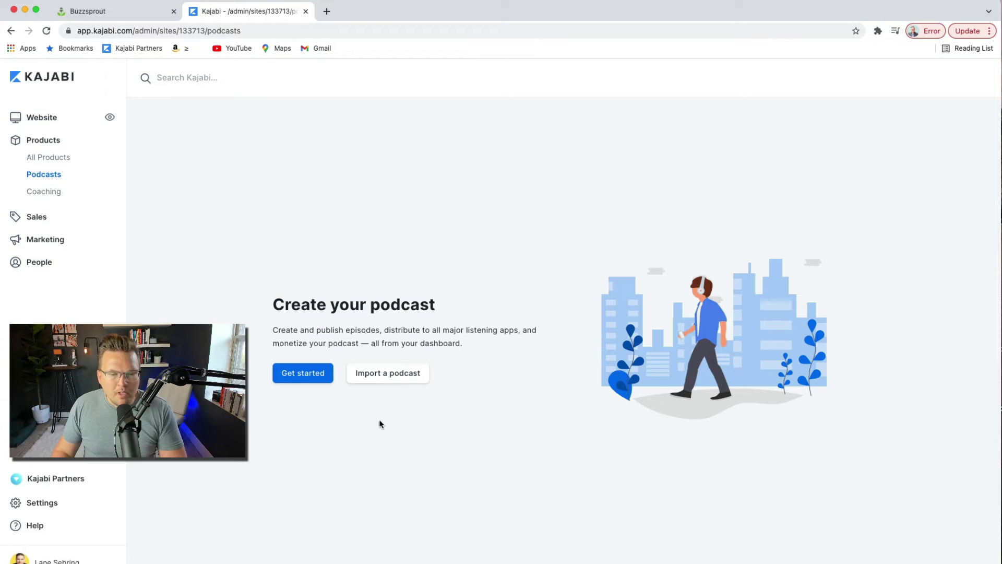
pyautogui.click(392, 375)
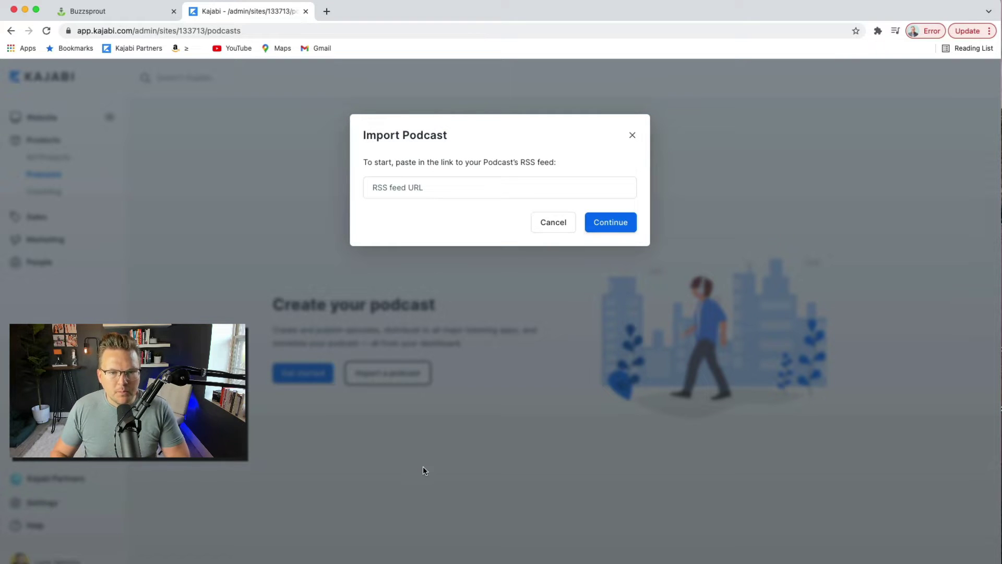
pyautogui.click(399, 194)
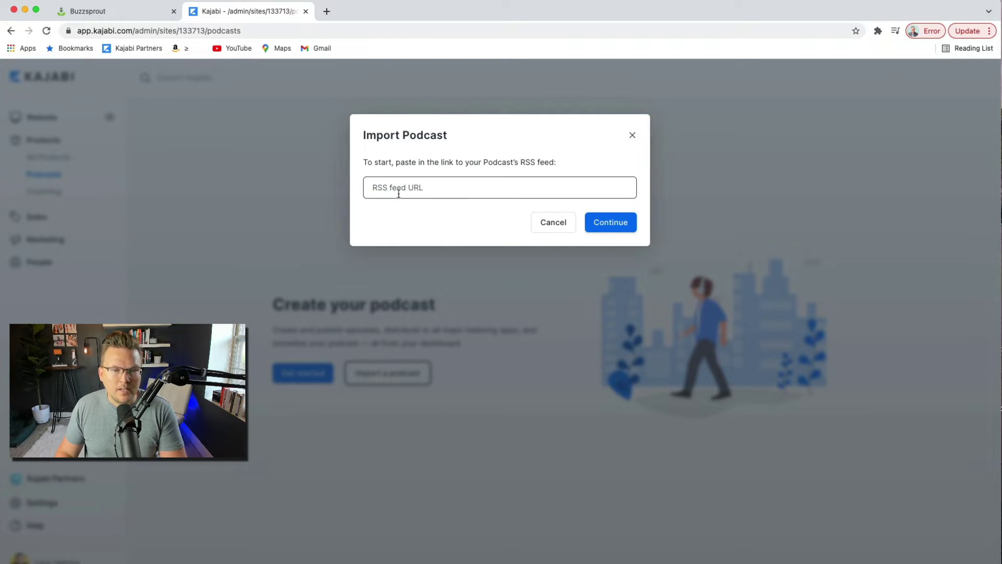
pyautogui.click(113, 11)
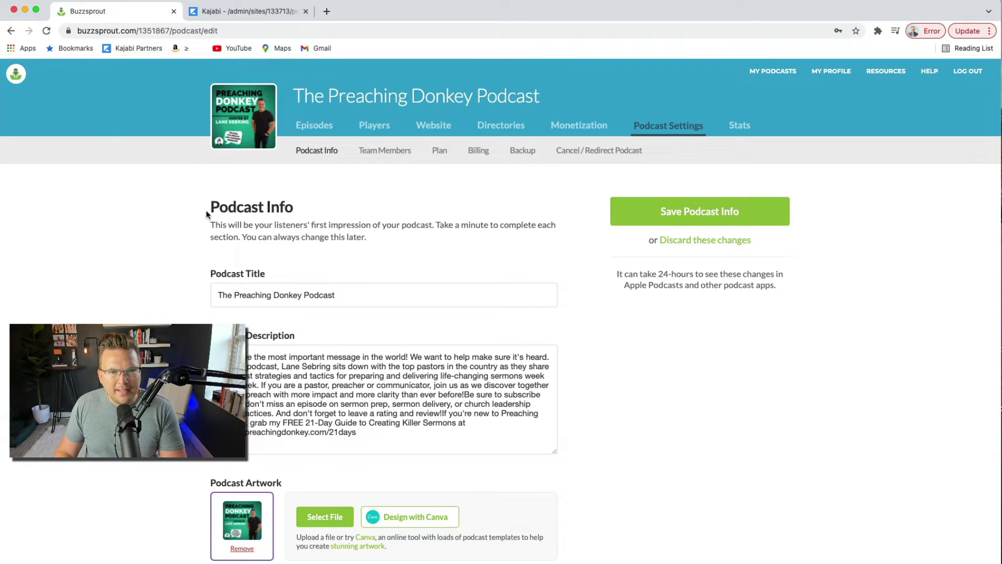
pyautogui.click(501, 126)
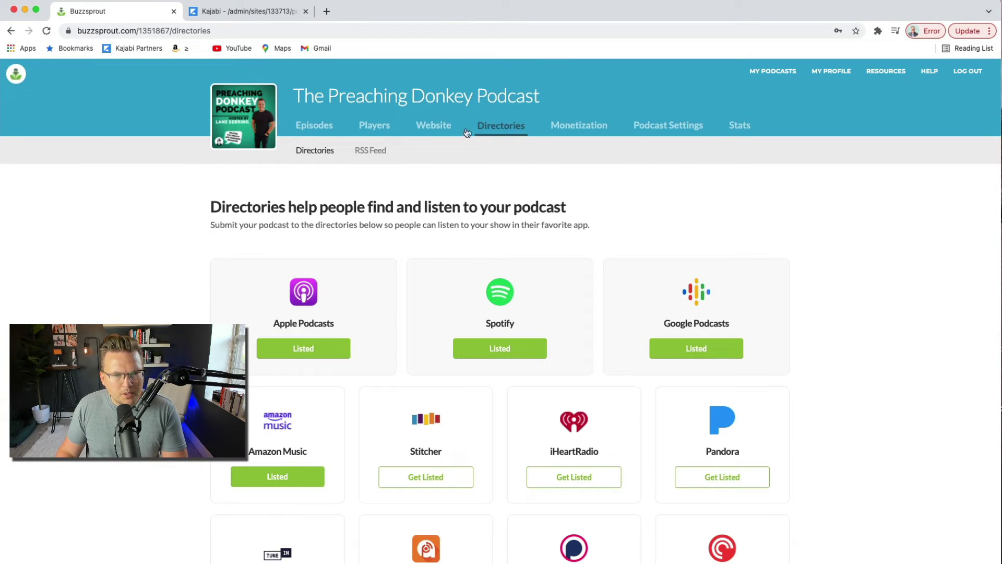
pyautogui.click(361, 151)
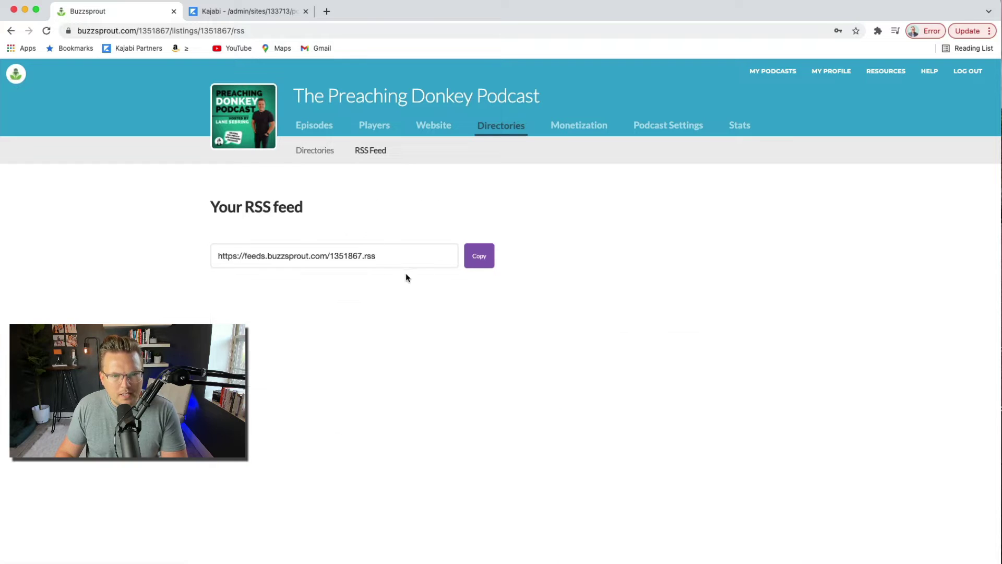
pyautogui.click(479, 259)
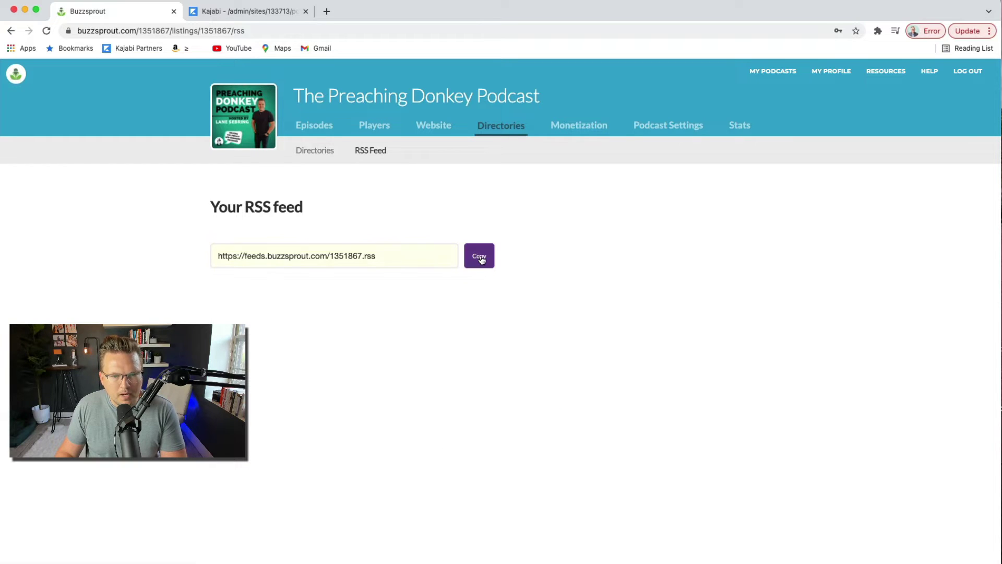
pyautogui.click(250, 12)
# Paste the Buzzsprout feed URL and confirm importing the podcast with its 49 episodes
pyautogui.click(395, 187)
pyautogui.press('super+v')
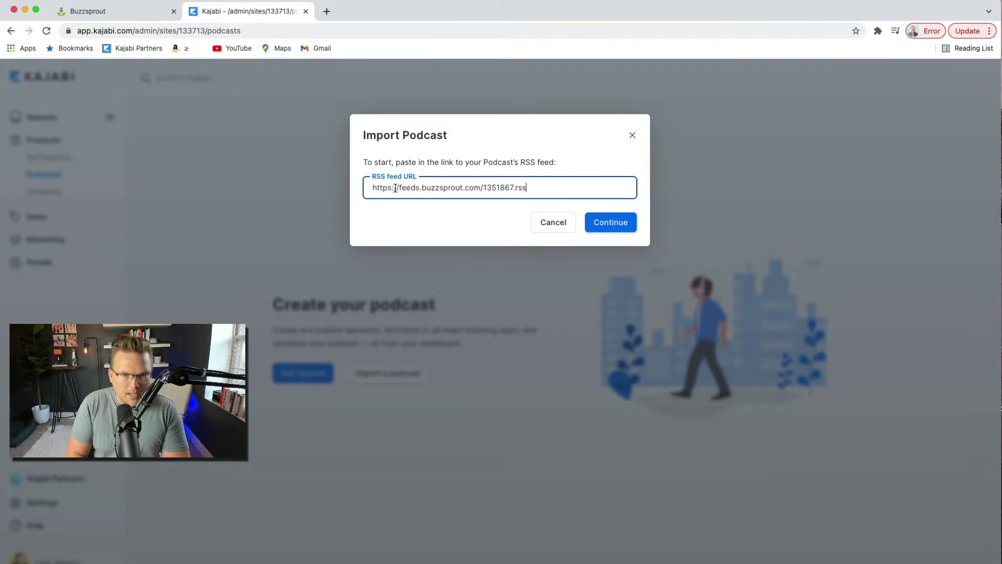
pyautogui.click(609, 222)
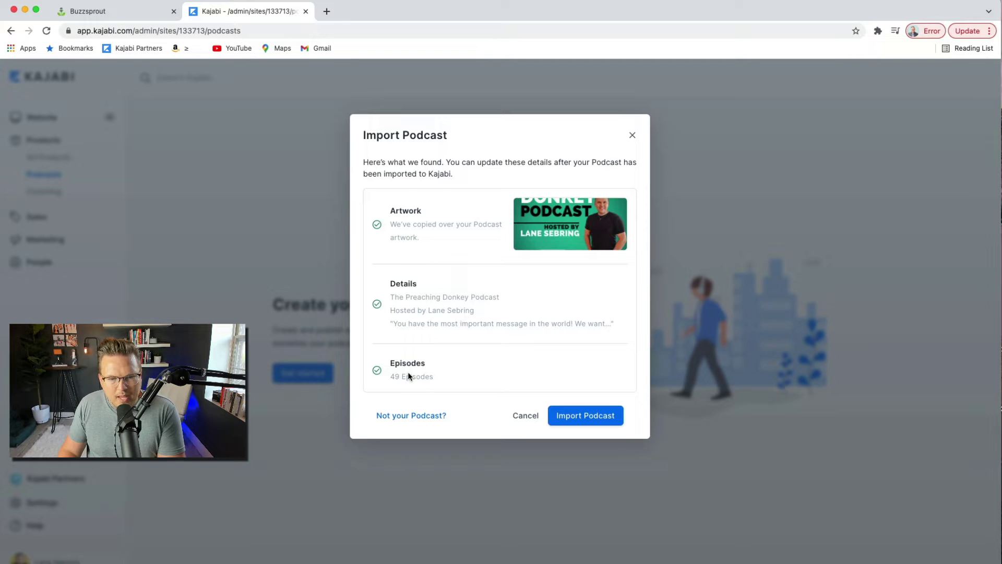
pyautogui.click(594, 415)
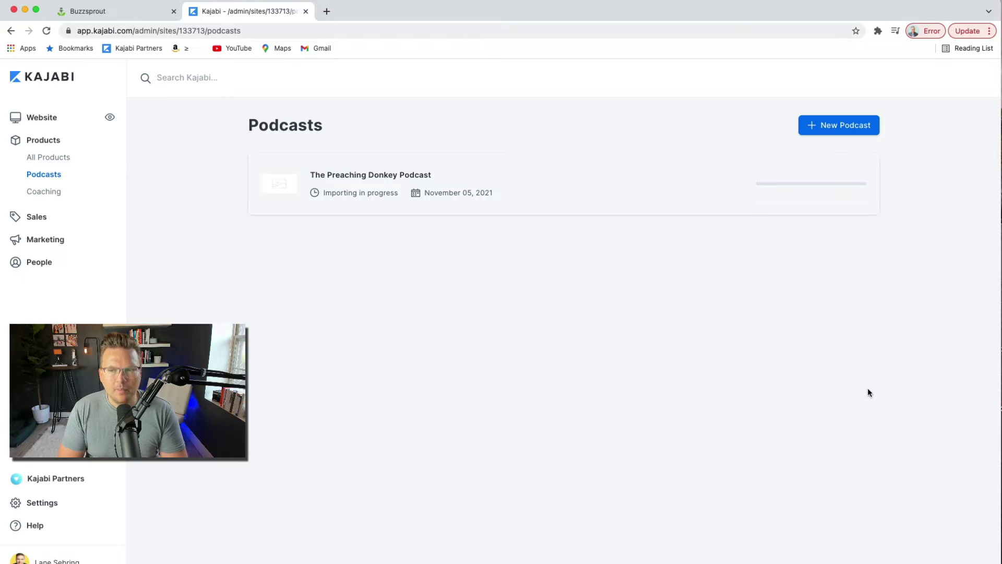
# Open The Preaching Donkey Podcast and browse both pages of its 49 published episodes
pyautogui.click(359, 178)
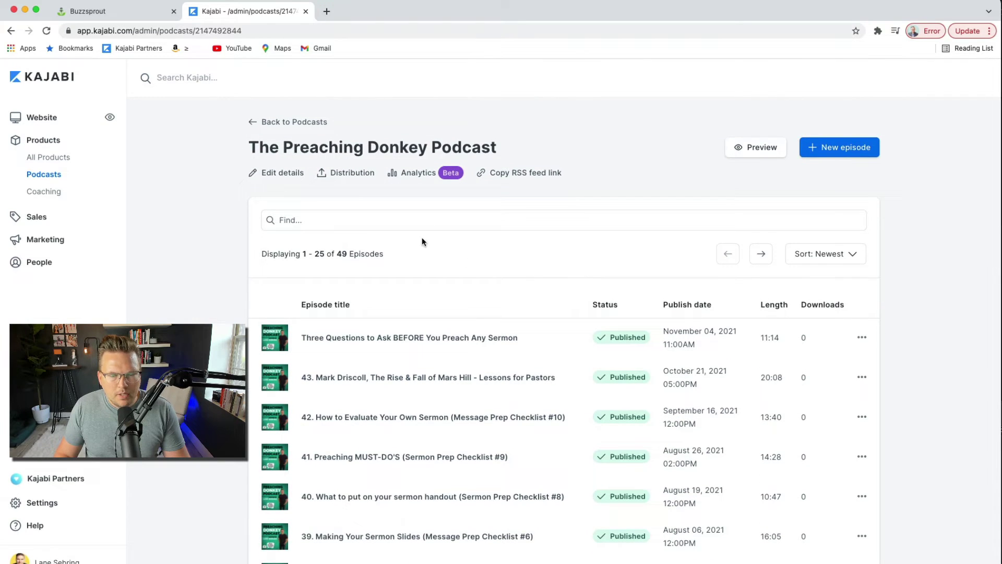
pyautogui.scroll(-2, 939, 337)
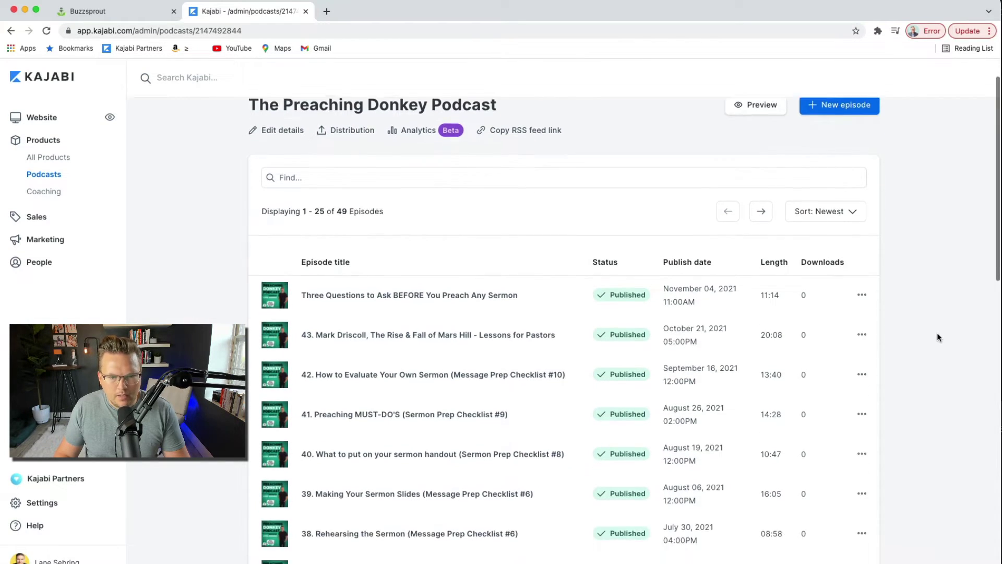
pyautogui.scroll(-3, 939, 337)
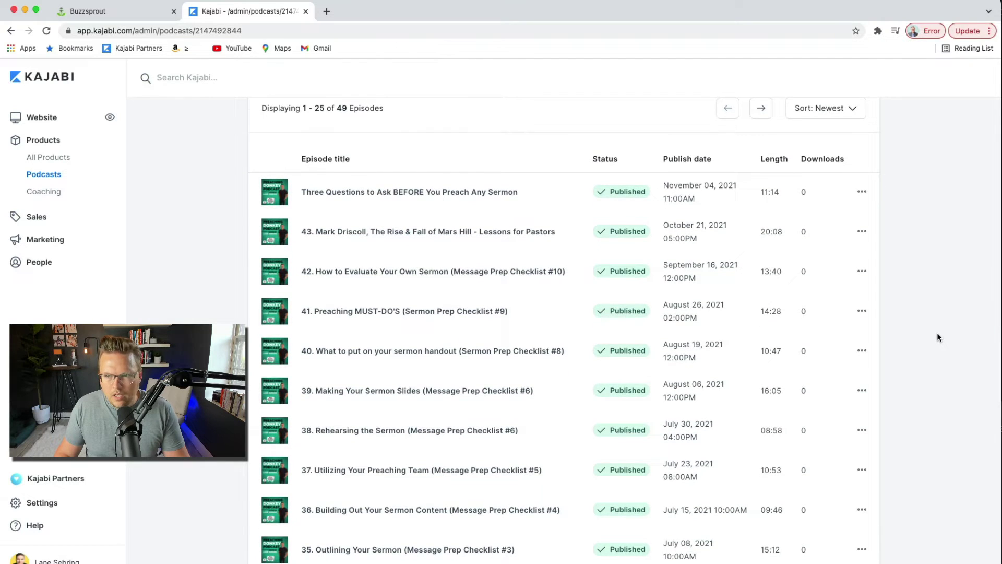
pyautogui.scroll(-4, 937, 334)
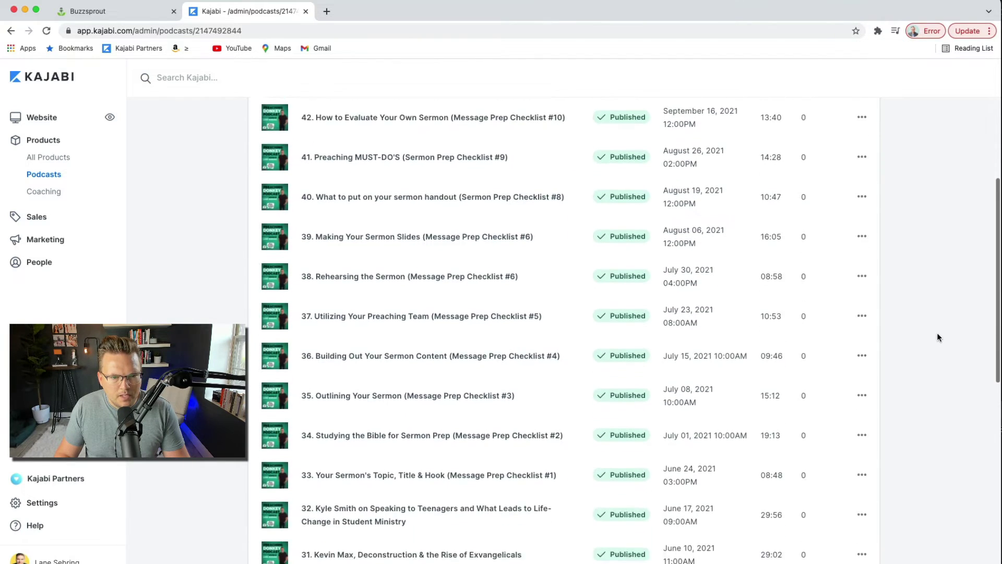
pyautogui.scroll(-10, 938, 334)
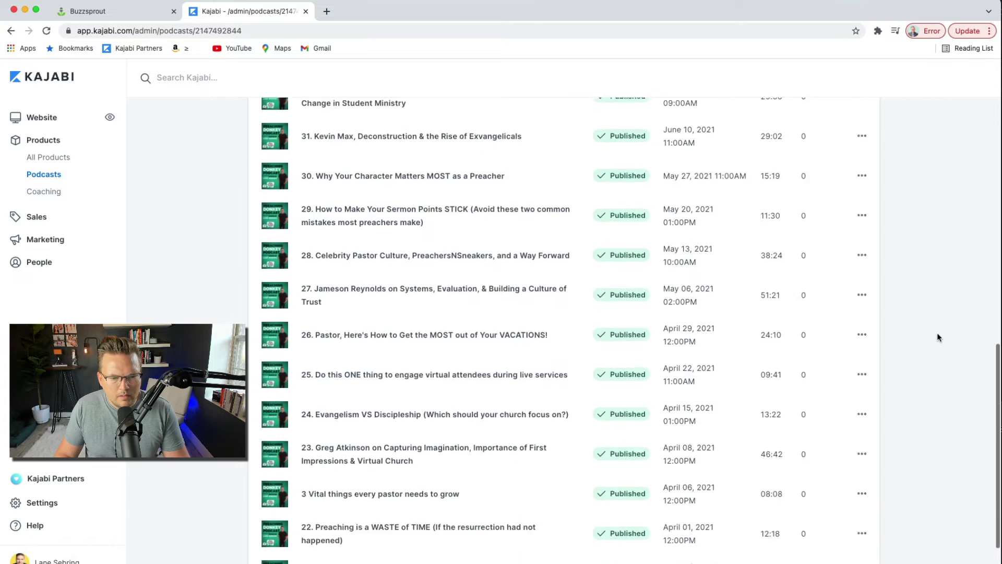
pyautogui.scroll(-2, 938, 337)
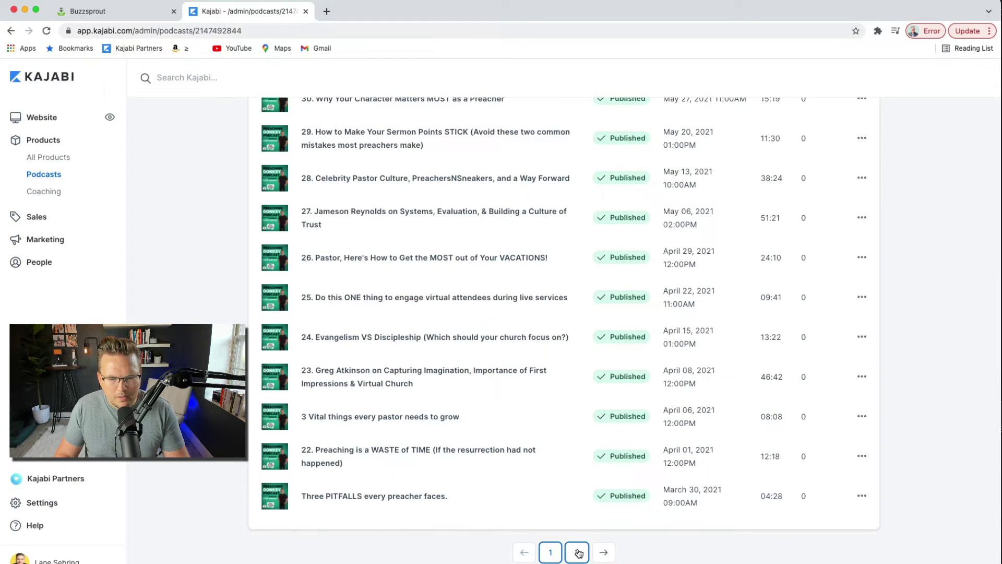
pyautogui.scroll(-10, 926, 452)
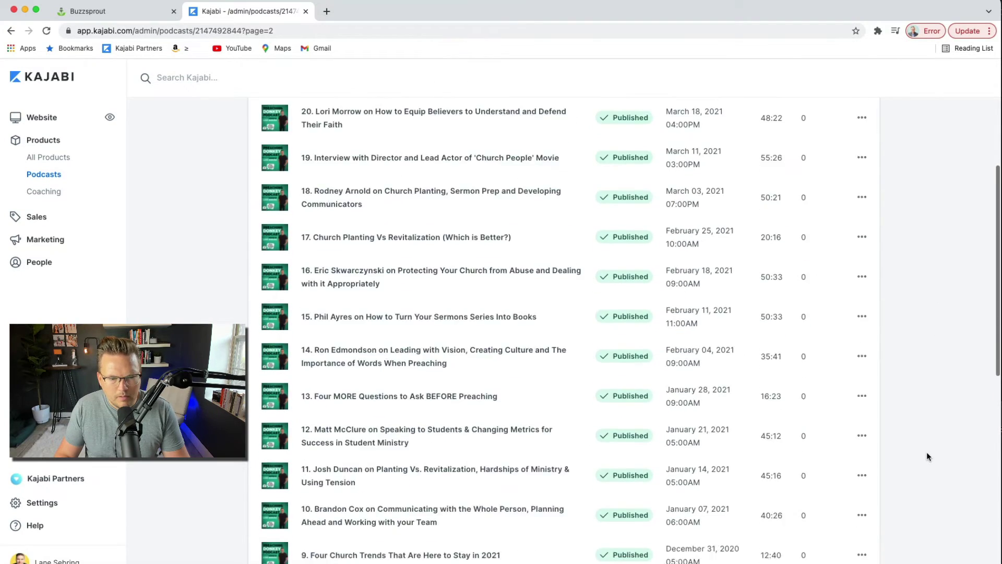
pyautogui.scroll(-7, 926, 456)
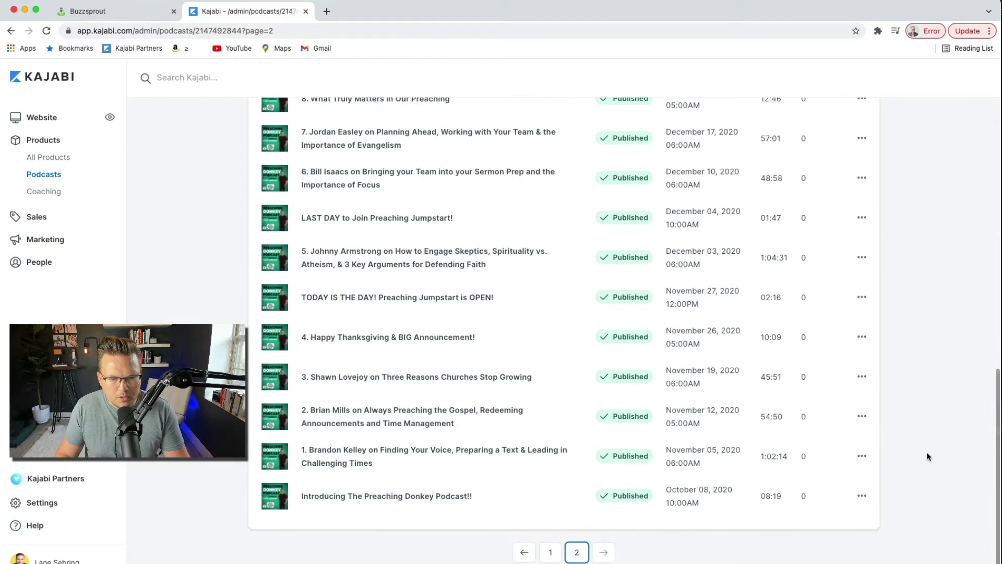
pyautogui.scroll(5, 303, 469)
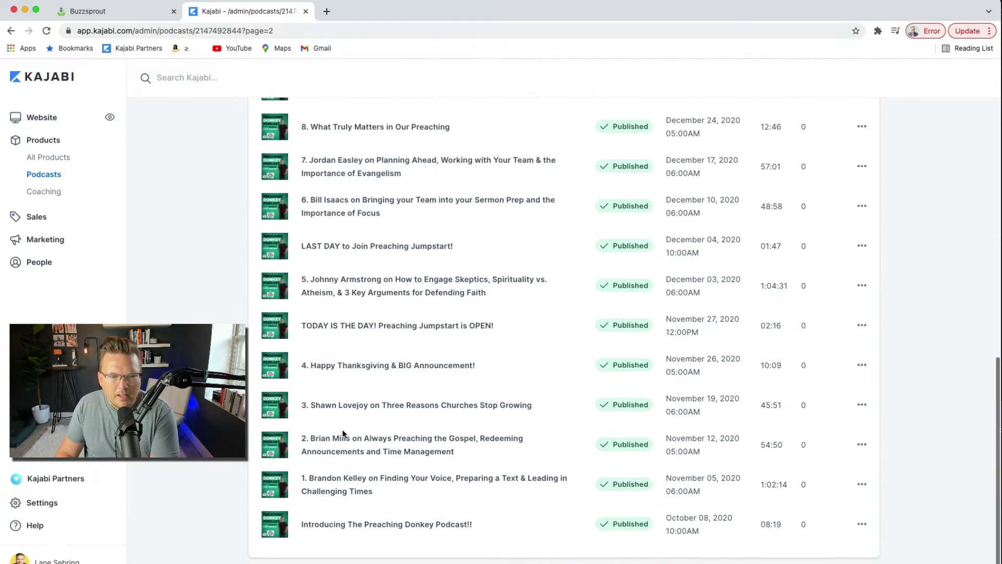
pyautogui.scroll(8, 343, 434)
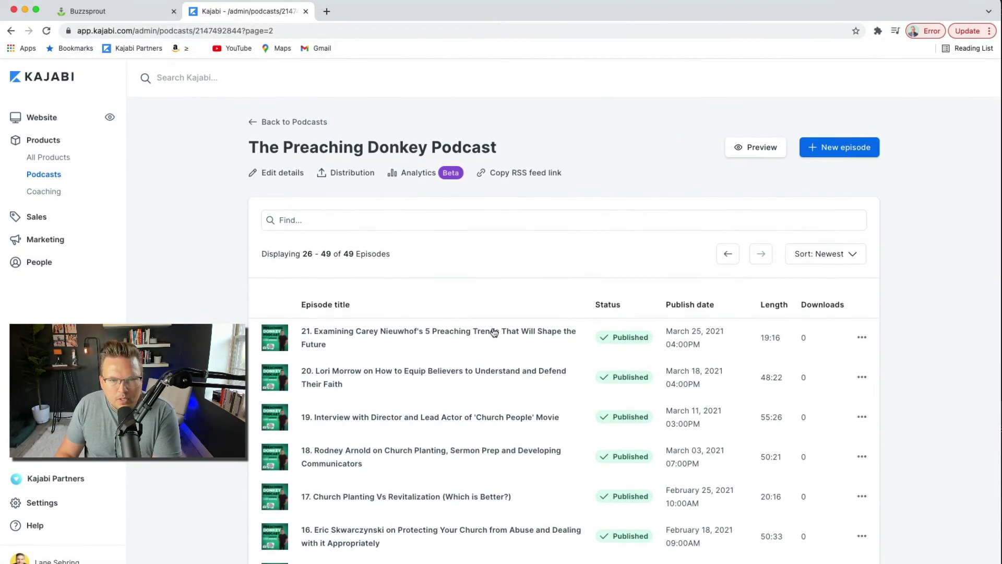
pyautogui.scroll(-12, 498, 333)
pyautogui.scroll(-2, 498, 332)
pyautogui.click(550, 557)
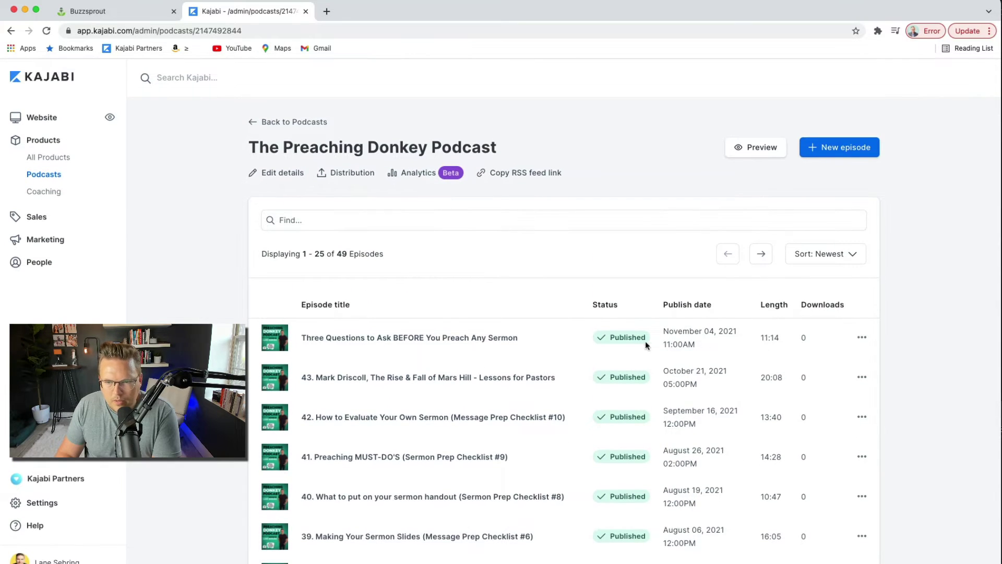
# Open the newest episode's details and briefly play its audio to check it
pyautogui.click(863, 337)
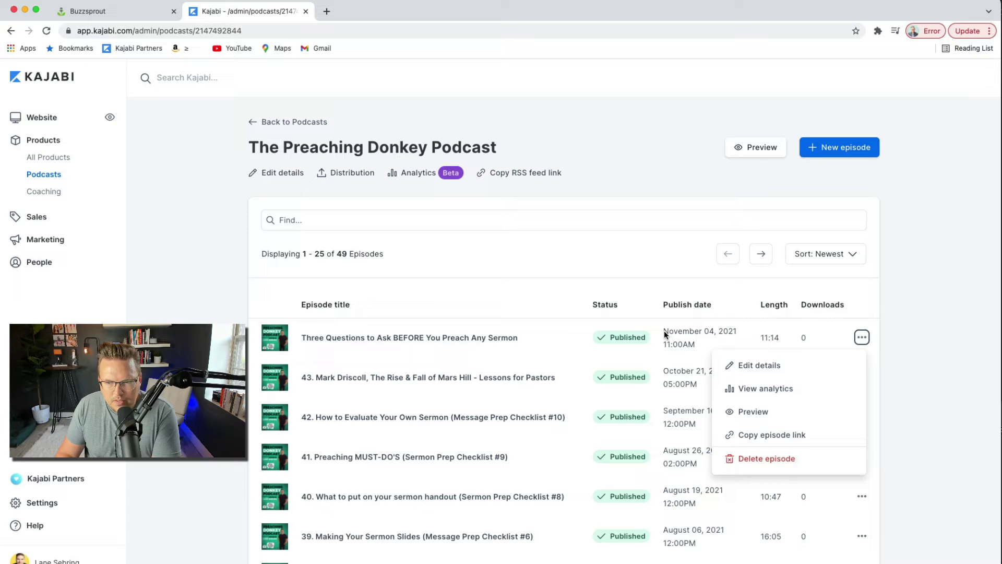
pyautogui.click(734, 367)
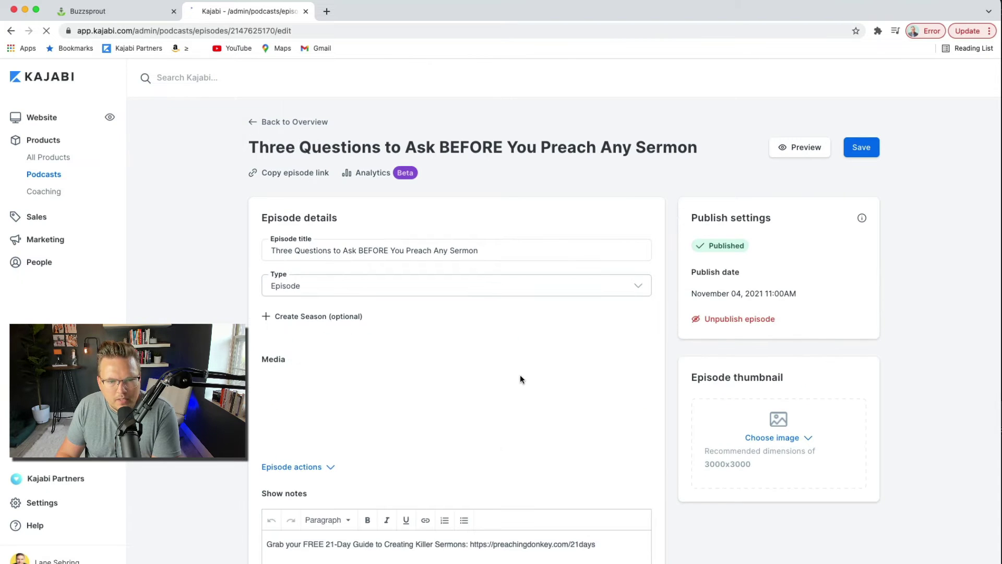
pyautogui.scroll(-4, 520, 374)
pyautogui.scroll(1, 521, 380)
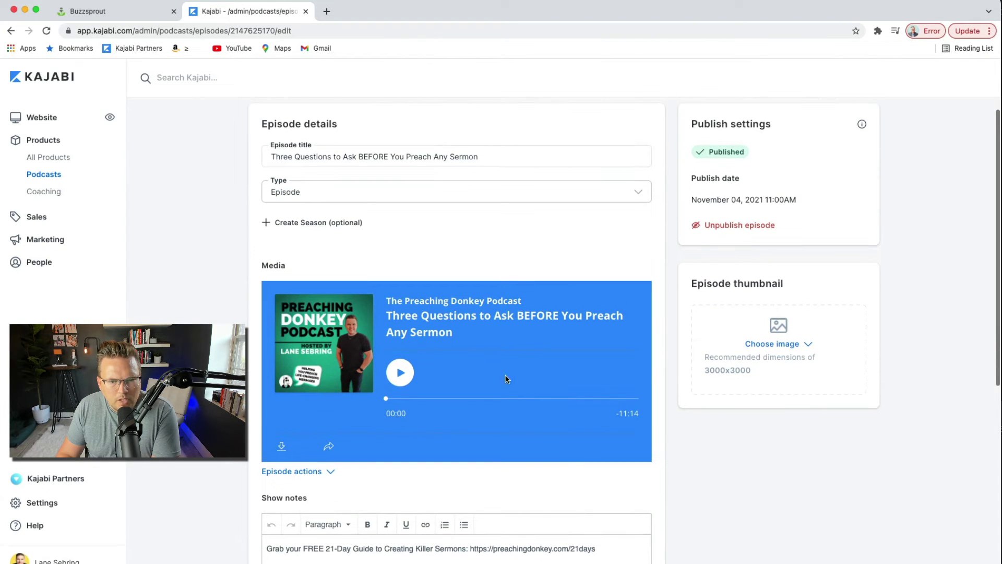
pyautogui.click(400, 373)
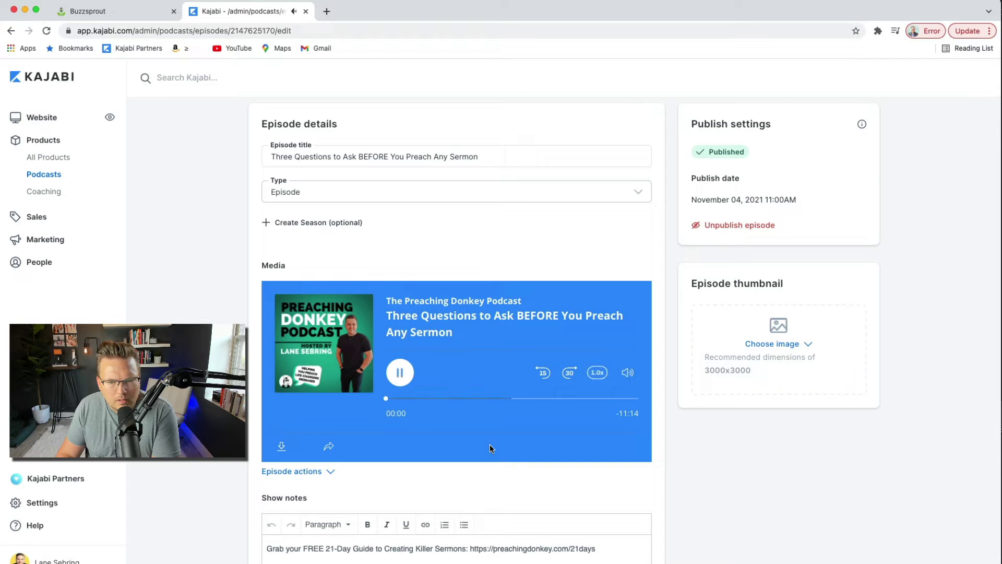
pyautogui.click(418, 399)
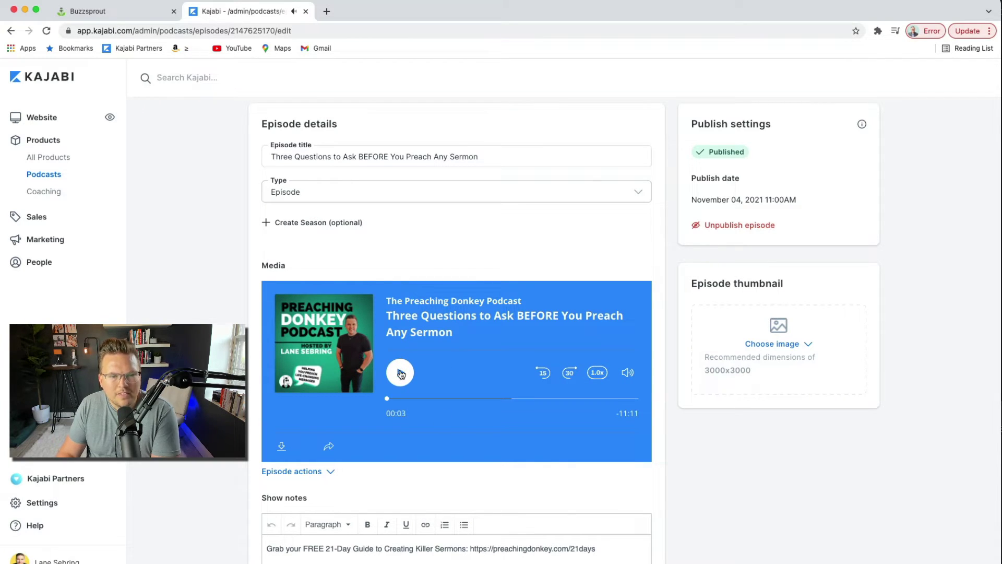
# Prefix the episode title with "44. " and save the change
pyautogui.click(270, 156)
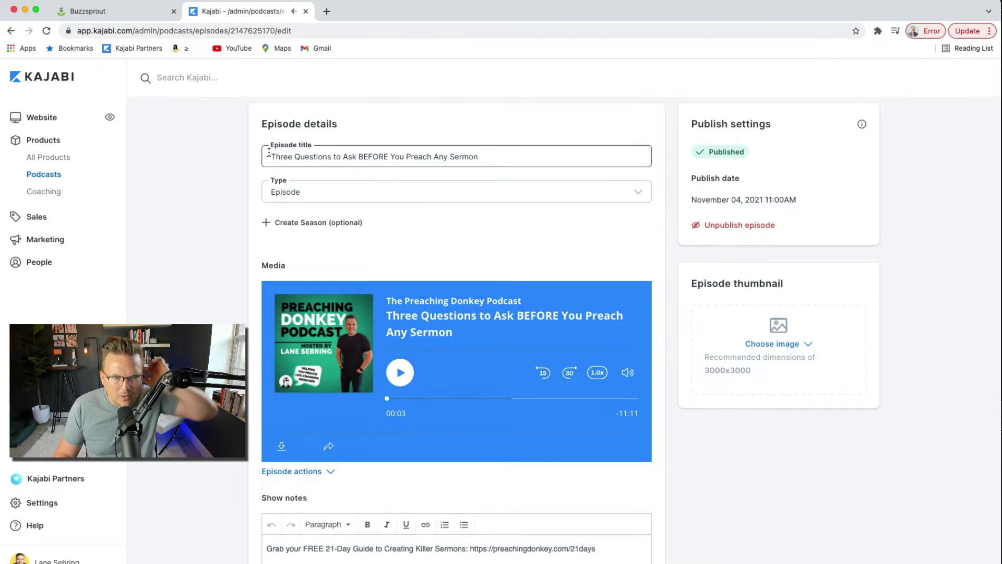
pyautogui.write('44.')
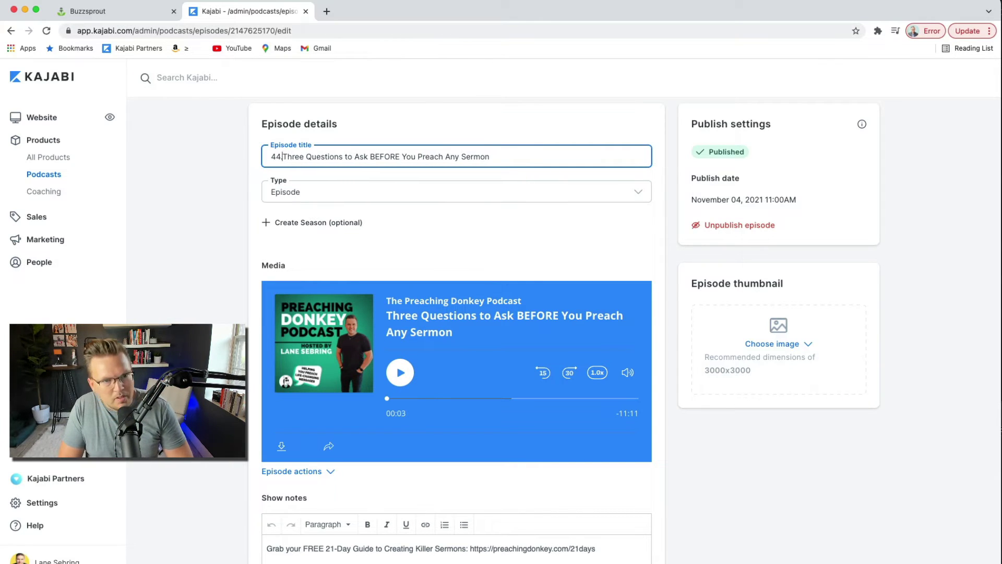
pyautogui.scroll(3, 765, 256)
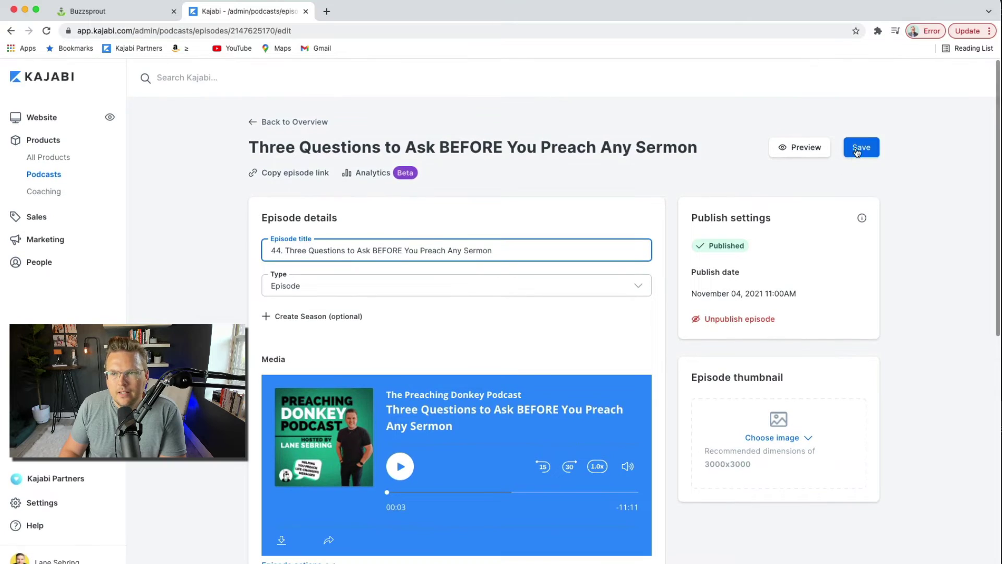
pyautogui.click(861, 147)
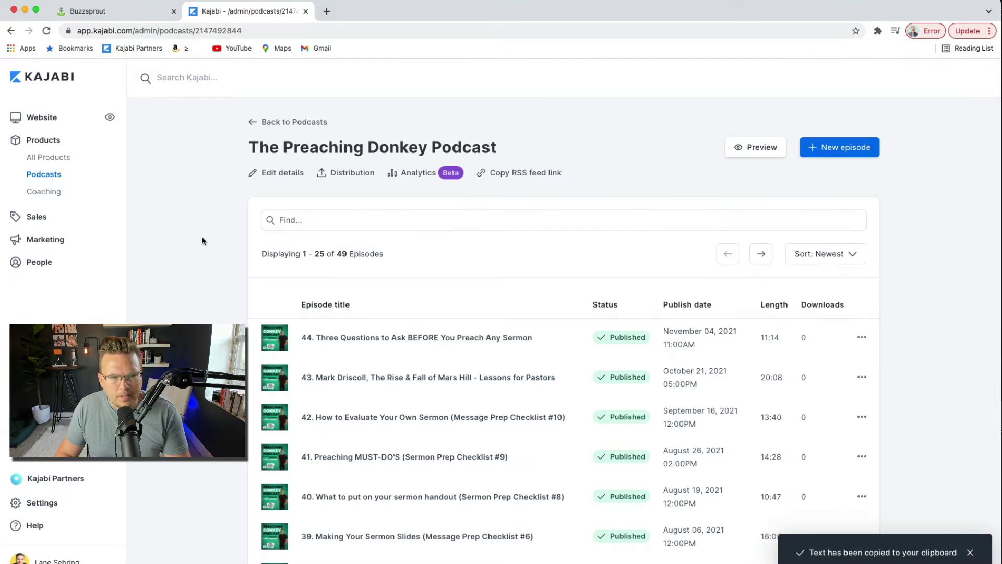
pyautogui.click(291, 178)
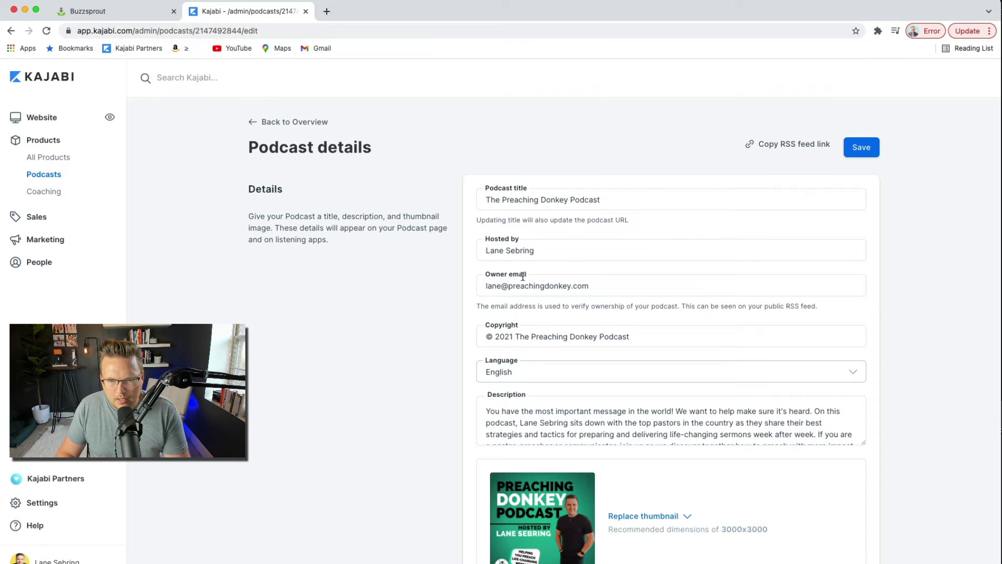
# Set the Page customization primary color to teal and save the podcast details
pyautogui.scroll(-3, 556, 343)
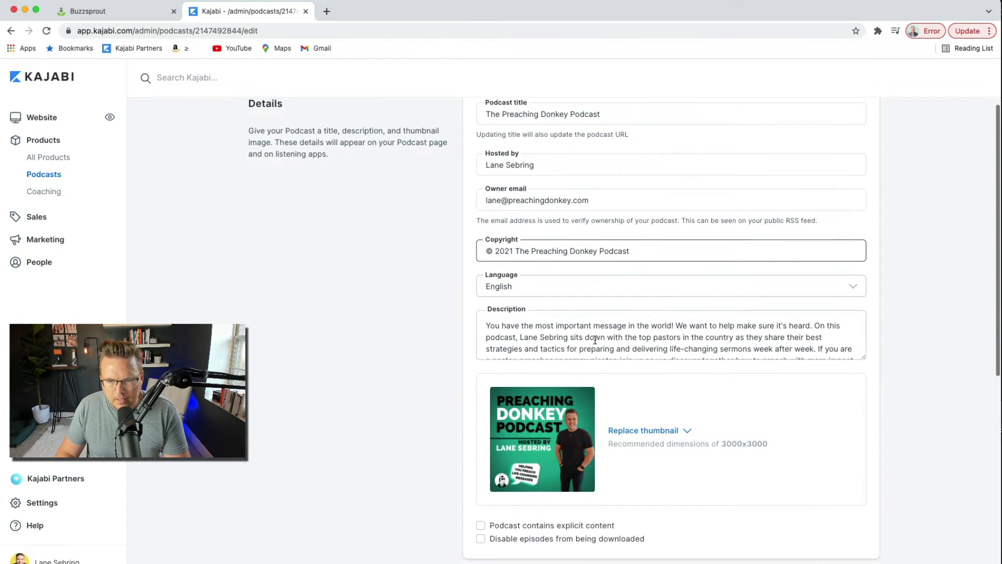
pyautogui.moveTo(863, 358); pyautogui.dragTo(865, 436)
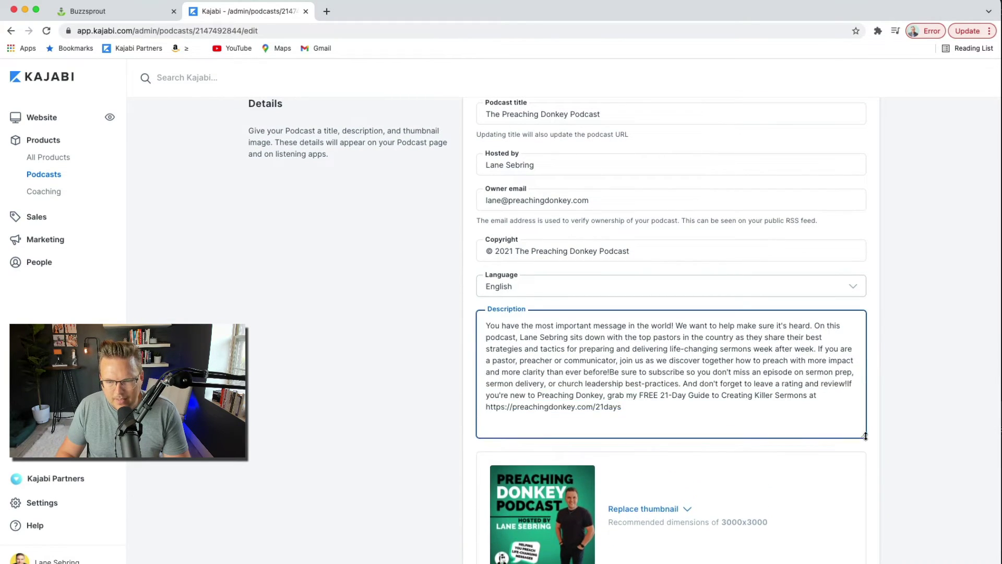
pyautogui.scroll(-5, 865, 435)
pyautogui.scroll(-8, 865, 436)
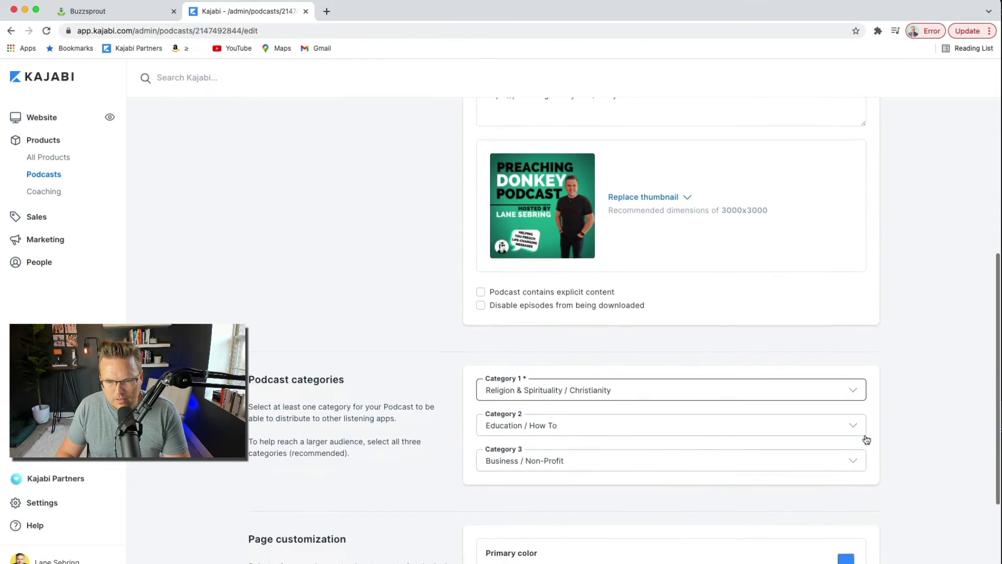
pyautogui.click(848, 412)
pyautogui.click(856, 435)
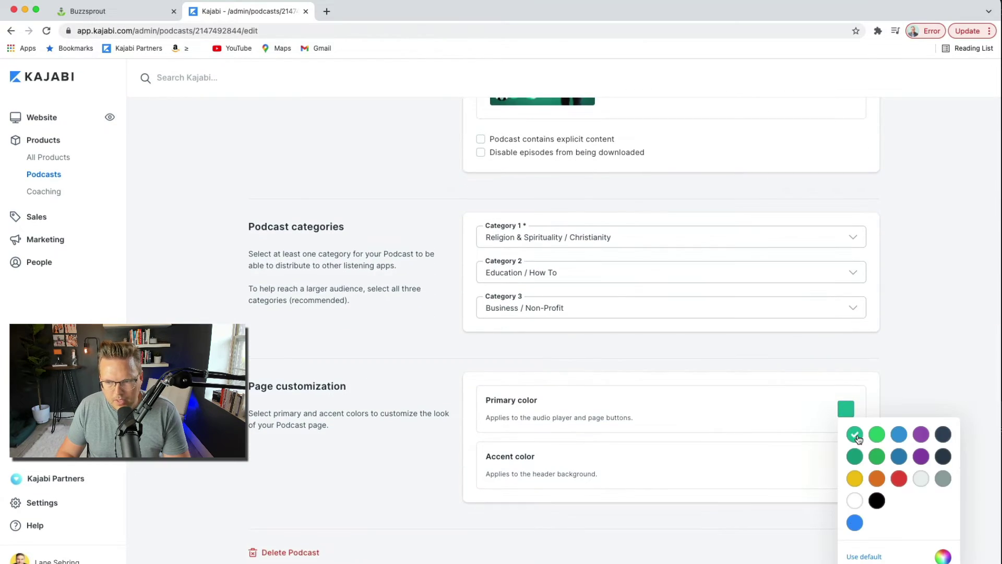
pyautogui.click(900, 375)
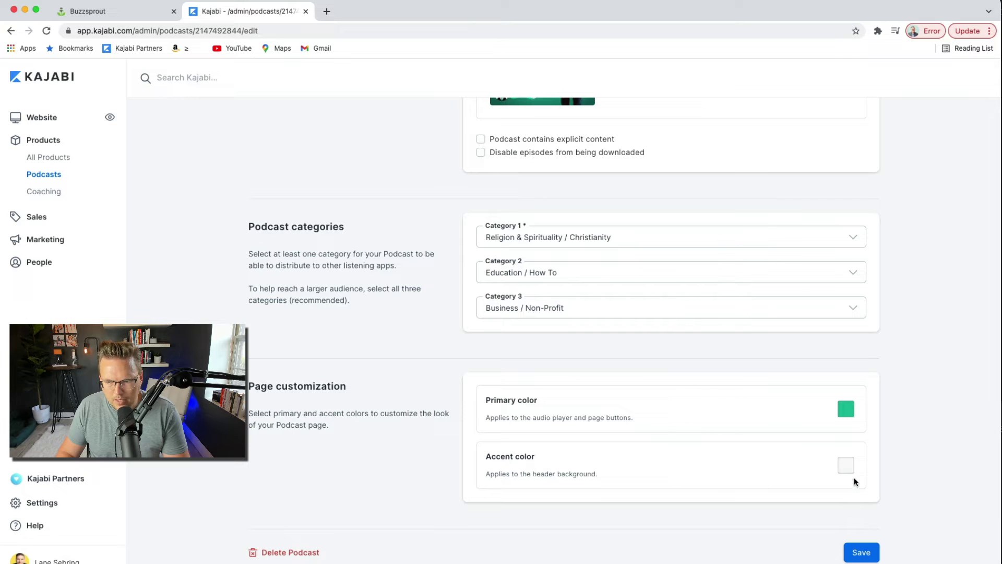
pyautogui.click(861, 552)
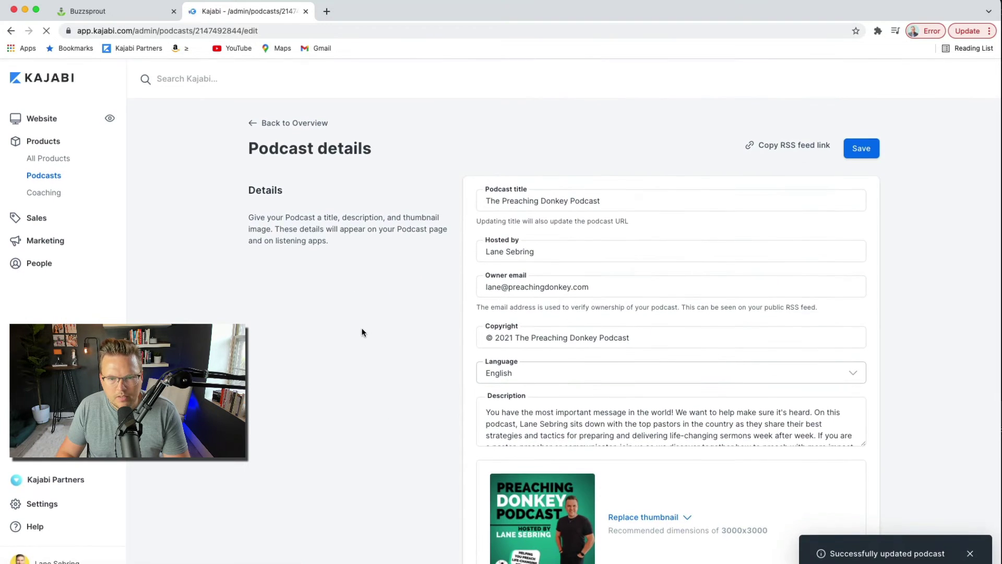
pyautogui.click(280, 123)
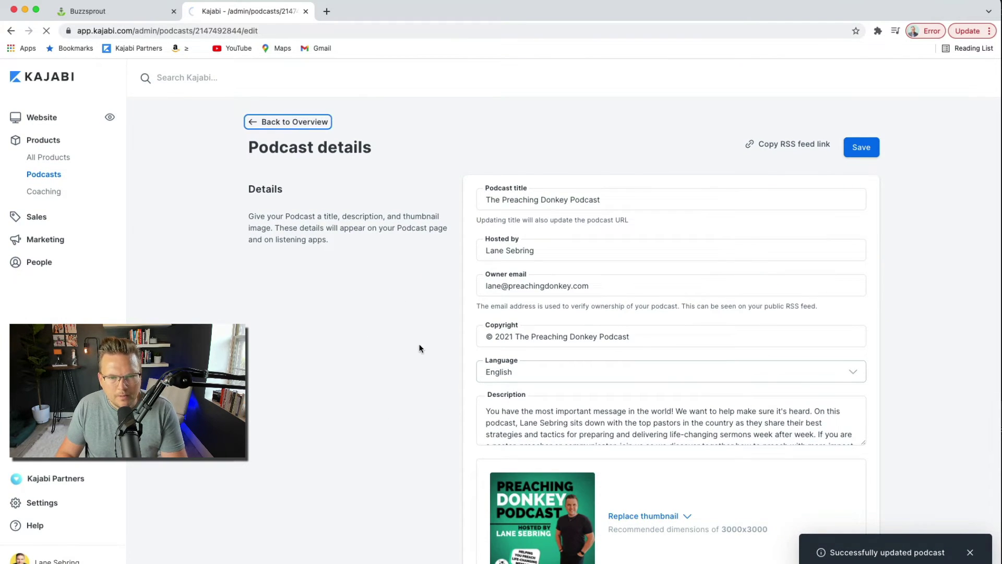
# Review the Distribution directories, expanding the Spotify submission details, then return to the overview
pyautogui.click(345, 173)
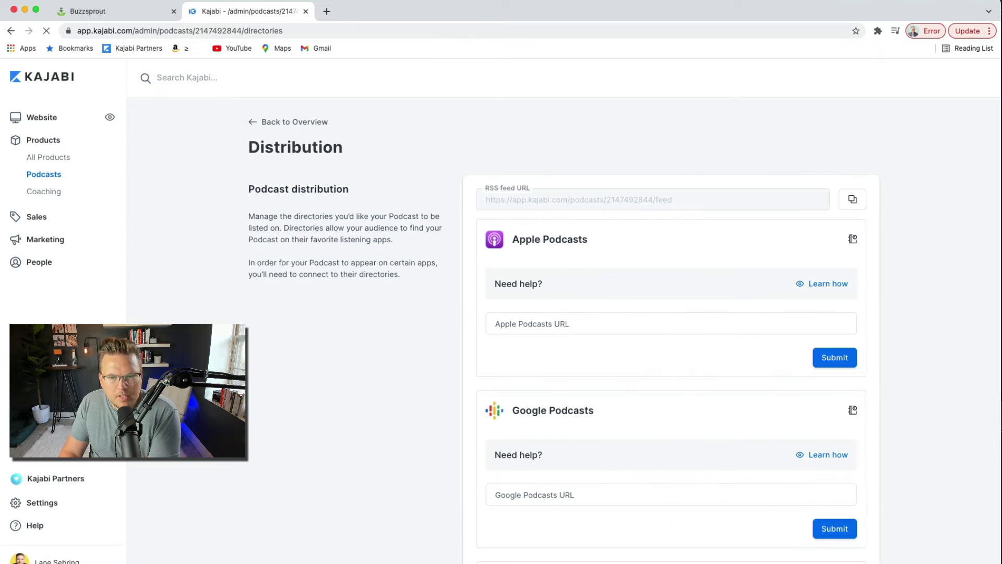
pyautogui.scroll(-2, 329, 380)
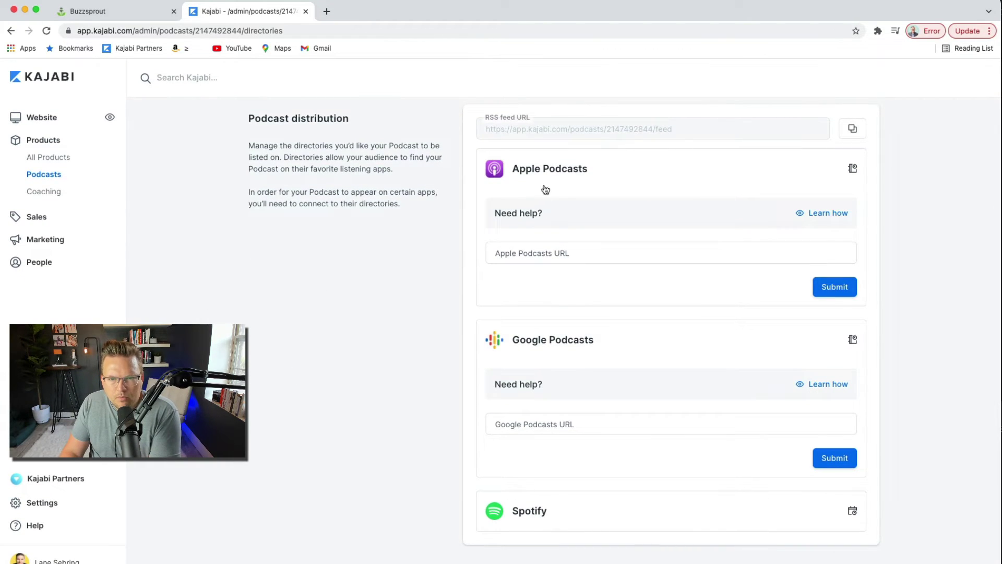
pyautogui.click(529, 498)
pyautogui.scroll(5, 383, 502)
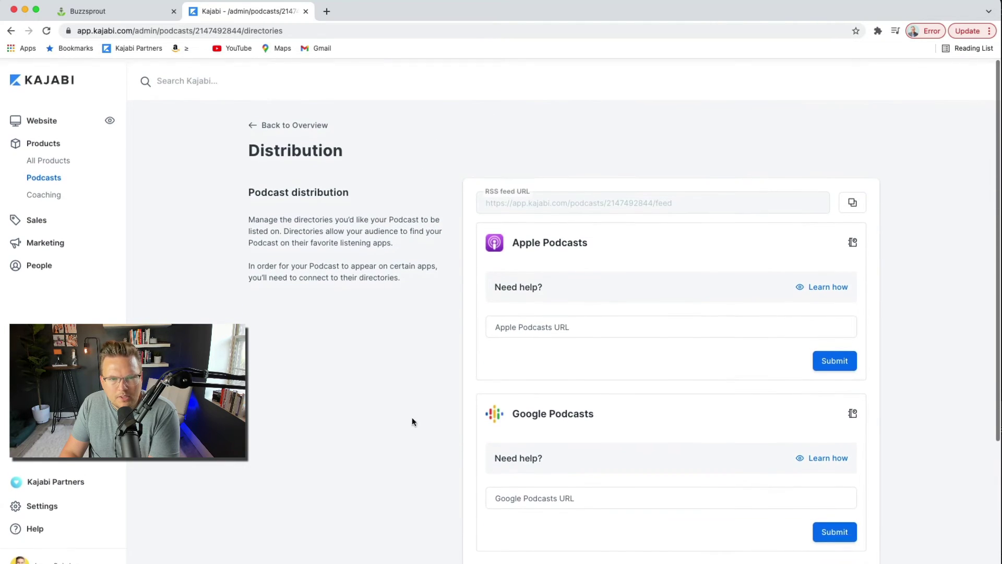
pyautogui.click(273, 125)
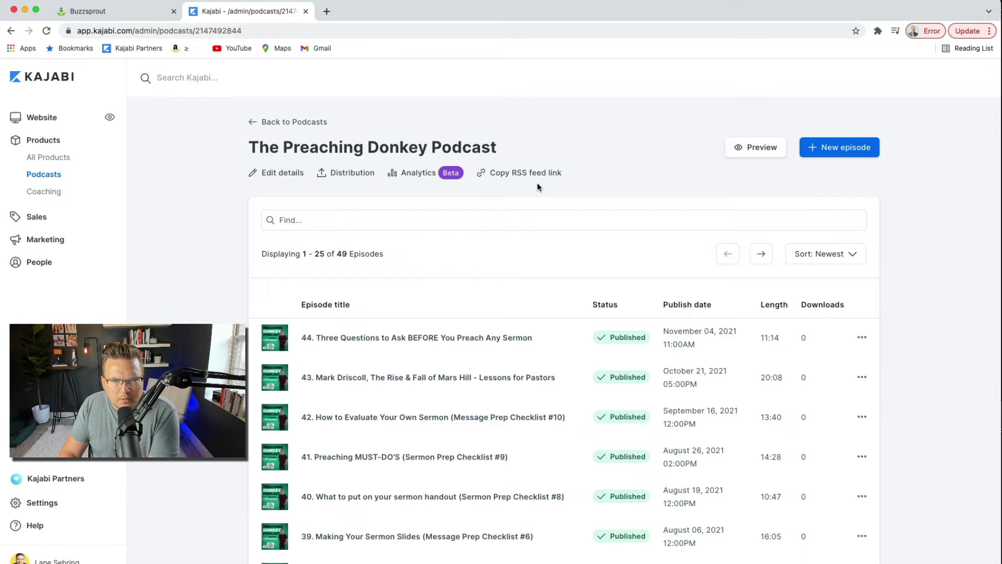
# Open the podcast's Analytics and scroll through the cards showing 0 downloads in 30 days
pyautogui.click(419, 178)
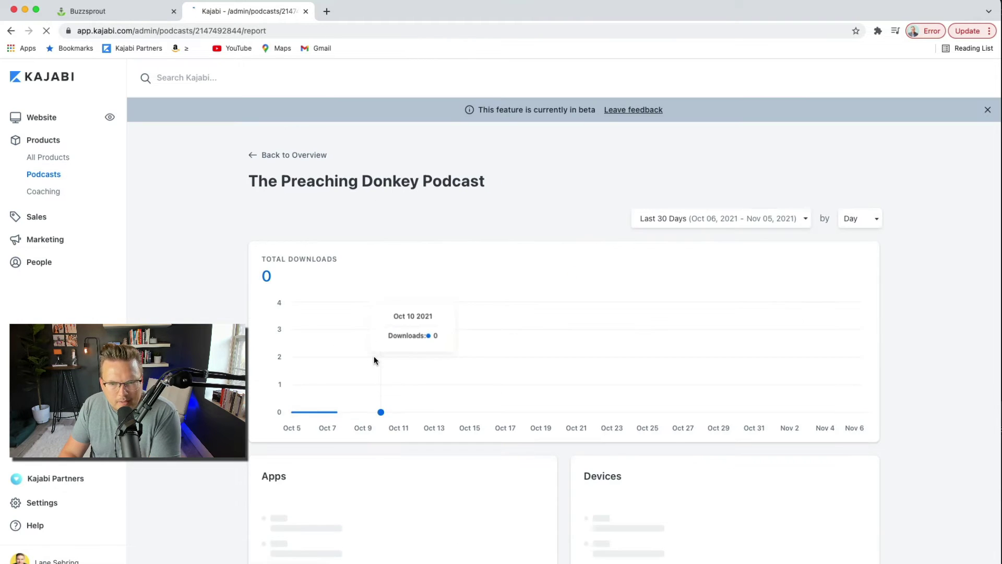
pyautogui.scroll(-7, 564, 329)
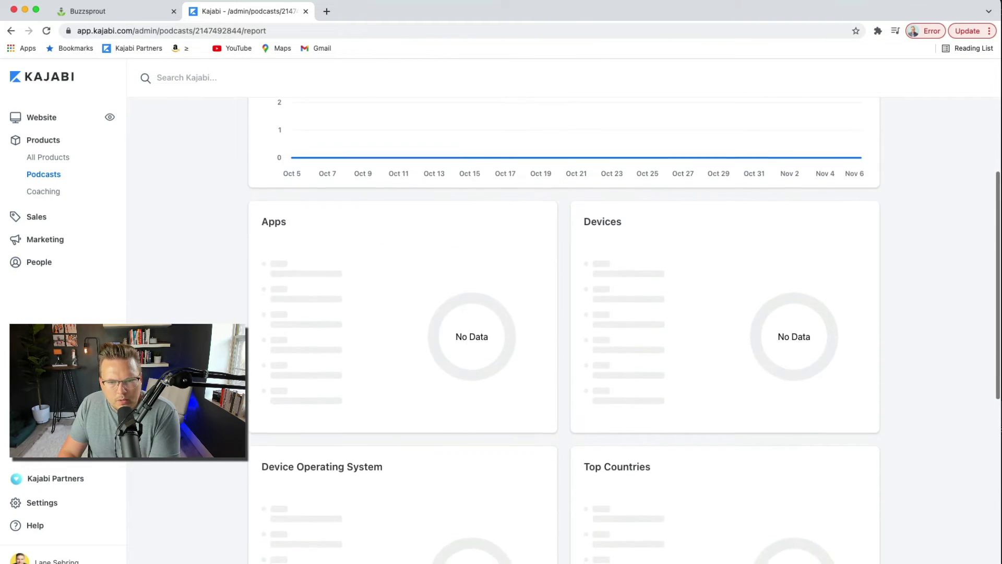
pyautogui.scroll(8, 564, 328)
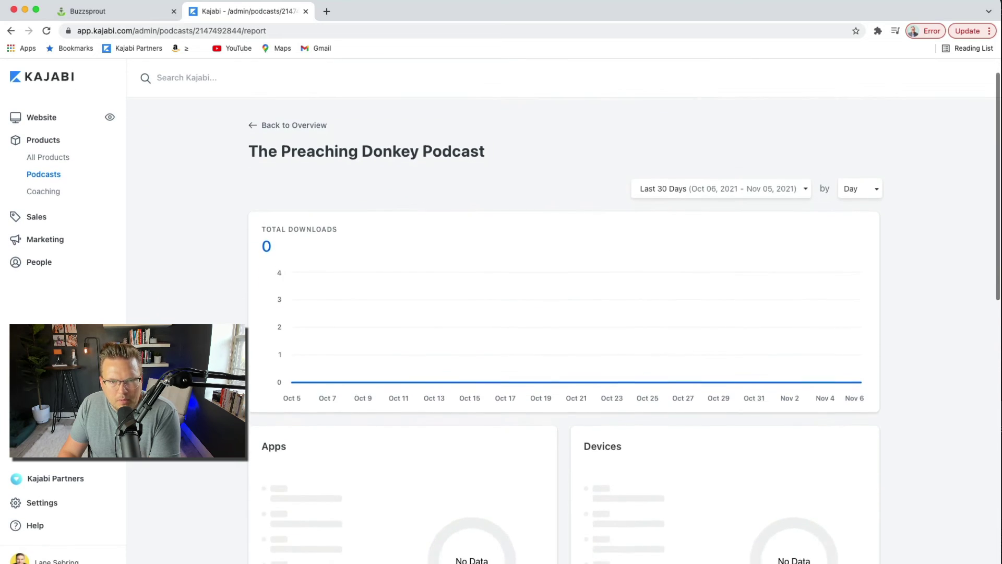
pyautogui.scroll(-5, 564, 329)
pyautogui.scroll(-6, 564, 329)
pyautogui.scroll(12, 564, 329)
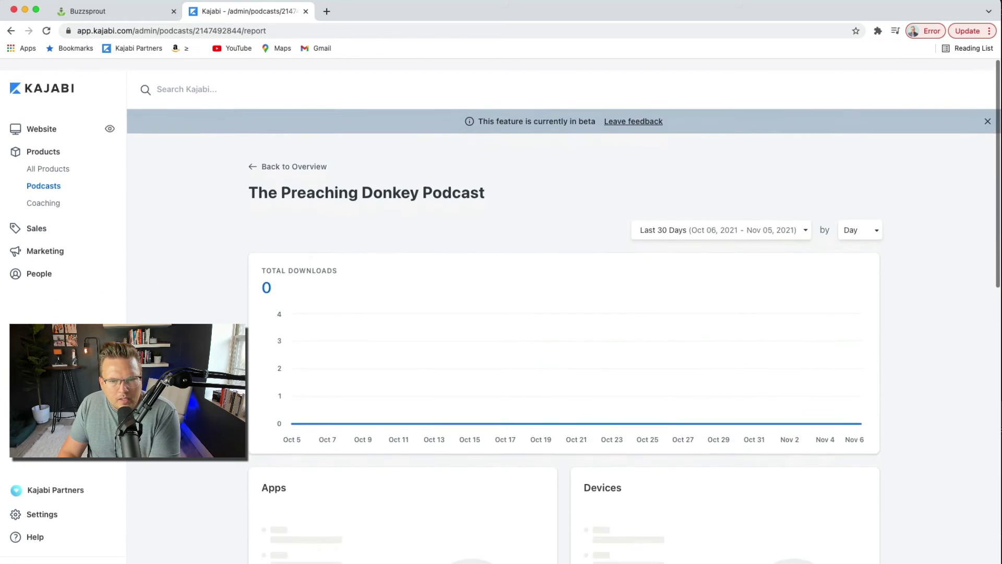
pyautogui.scroll(-5, 563, 317)
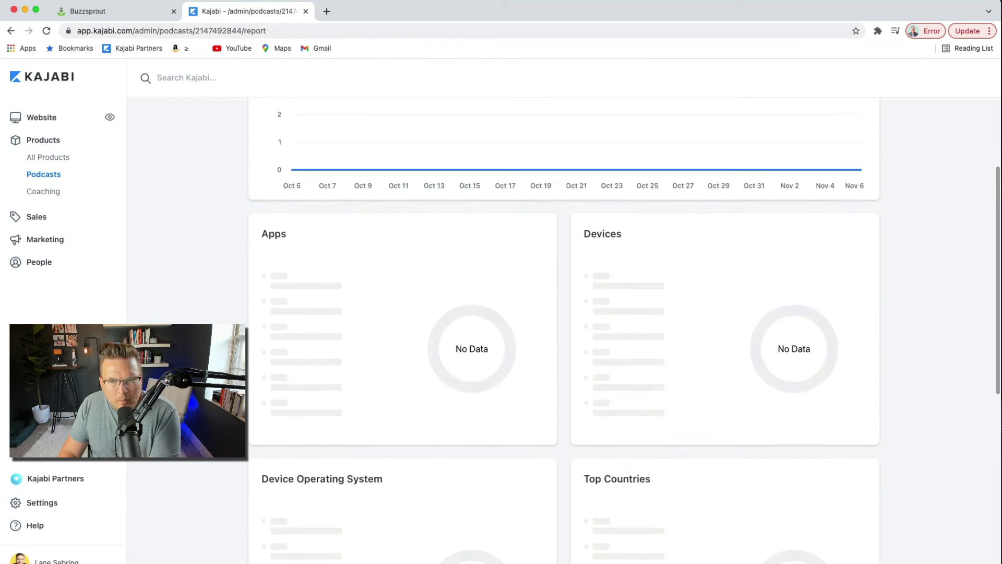
pyautogui.scroll(-5, 390, 431)
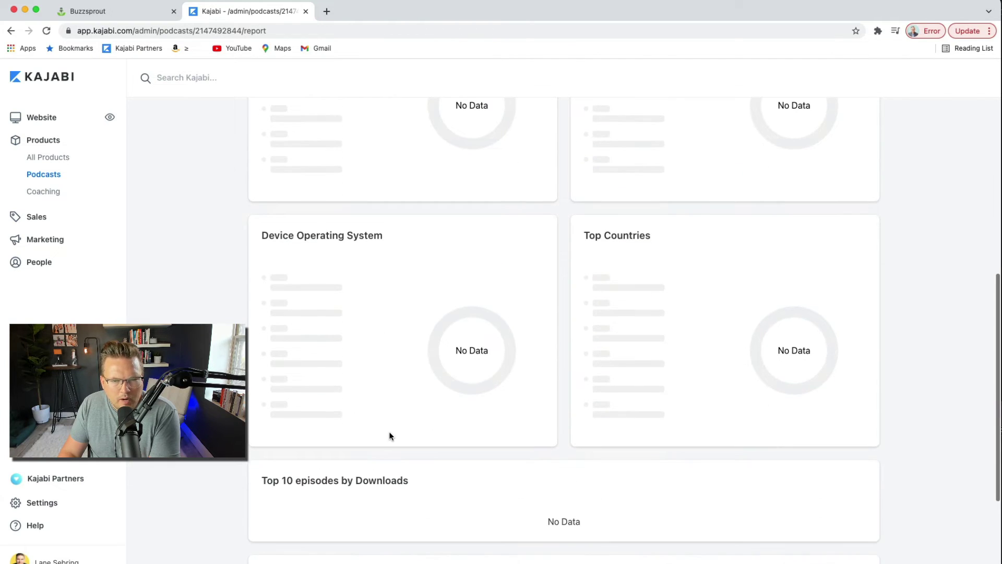
pyautogui.scroll(-2, 675, 324)
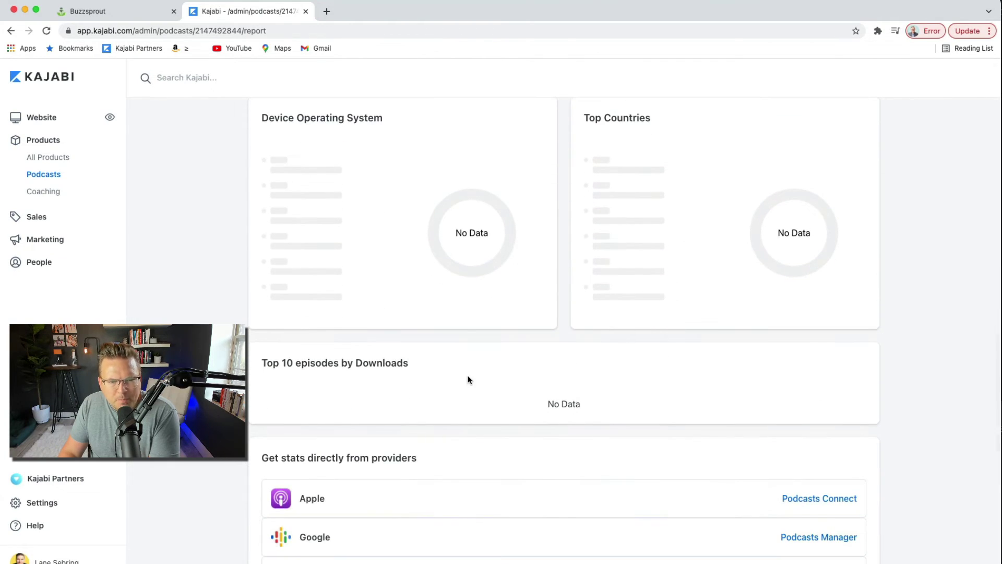
pyautogui.scroll(15, 400, 392)
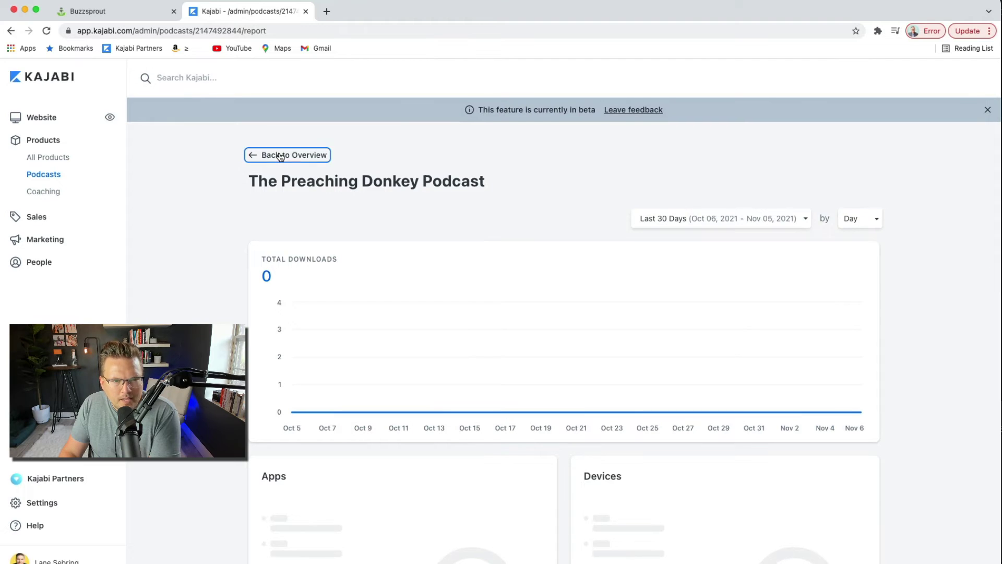
# Preview episode 44's public page on preachingdonkey.com and briefly play then pause its audio
pyautogui.click(789, 149)
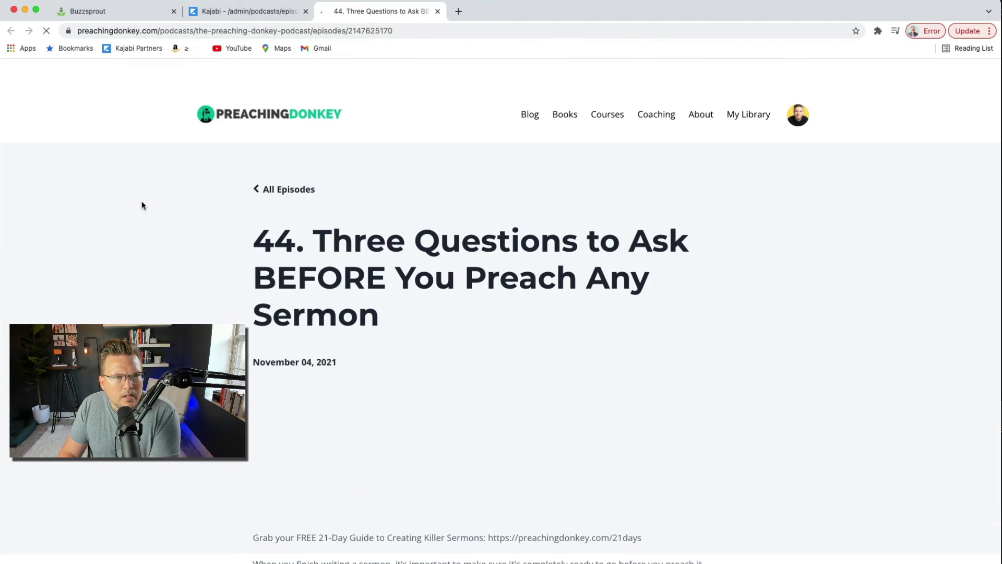
pyautogui.scroll(-5, 142, 205)
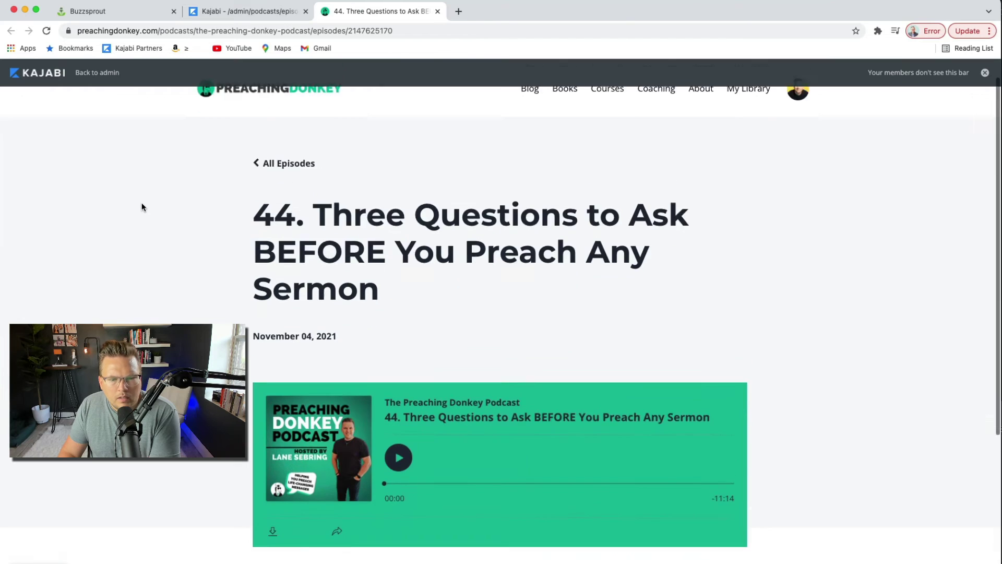
pyautogui.scroll(5, 142, 207)
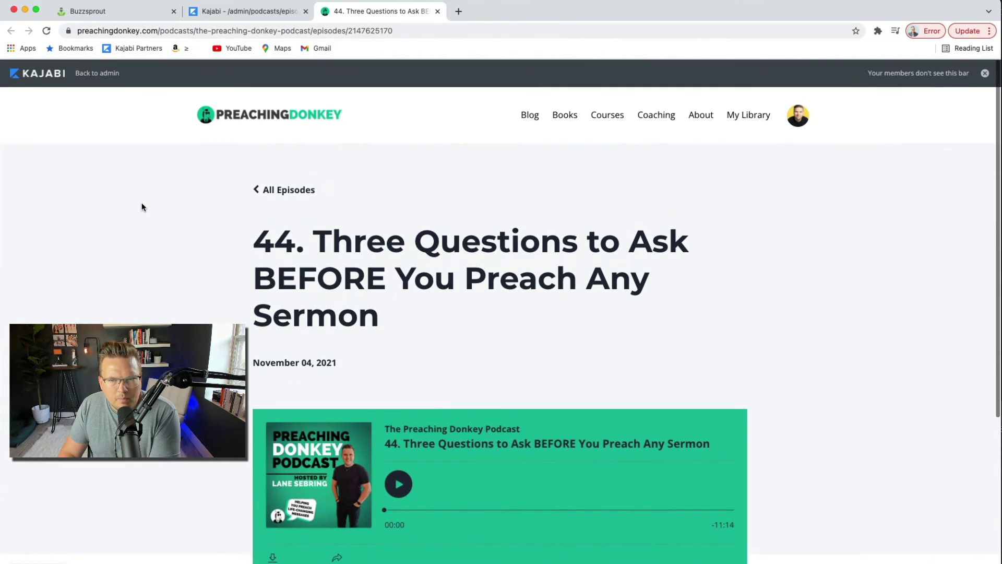
pyautogui.rightClick(142, 203)
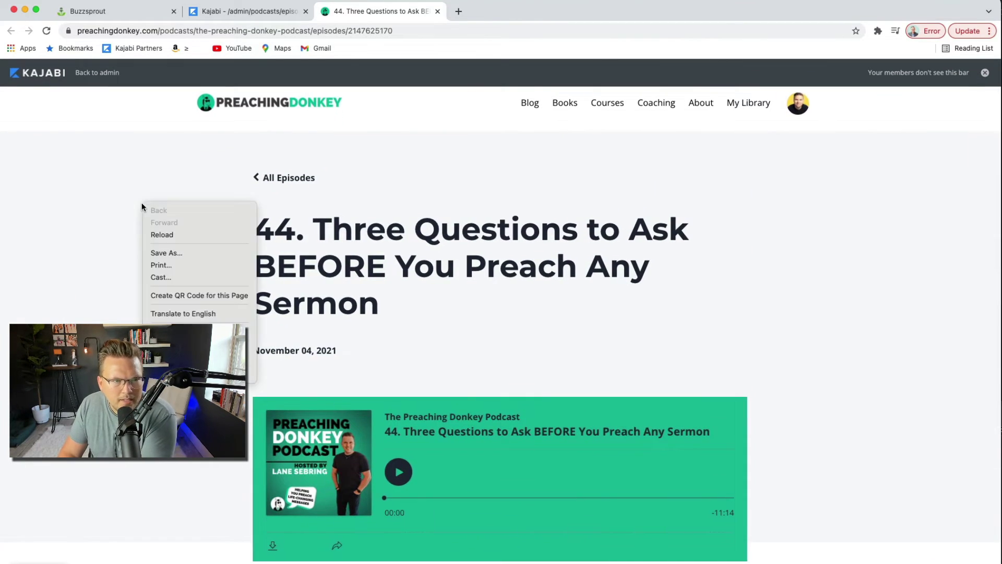
pyautogui.click(106, 224)
pyautogui.scroll(-5, 124, 284)
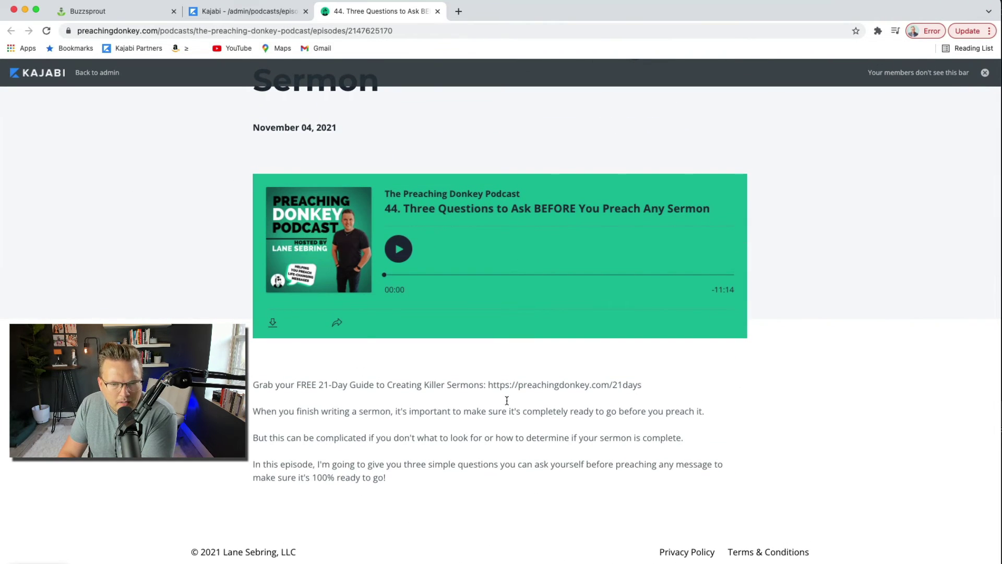
pyautogui.scroll(3, 501, 469)
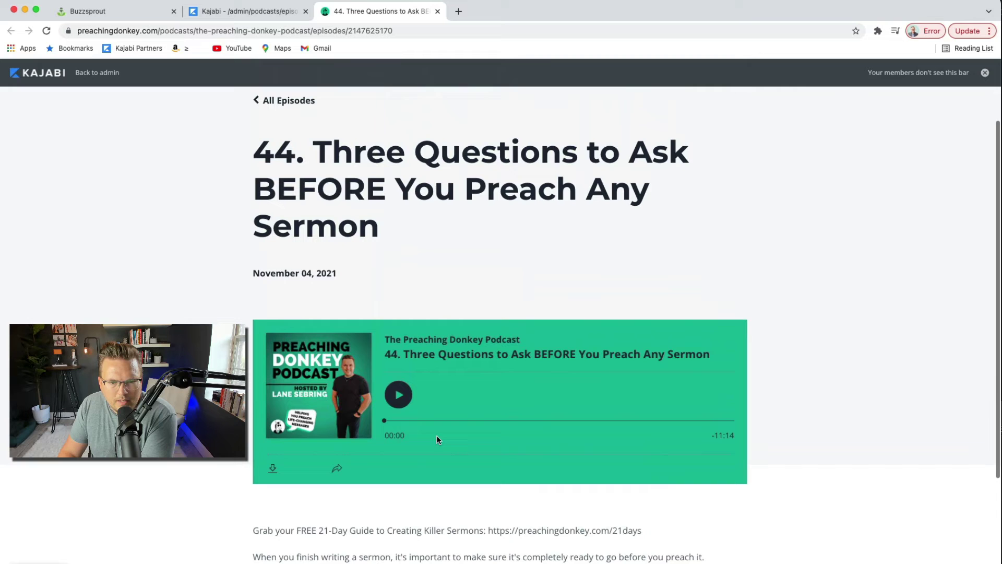
pyautogui.click(399, 396)
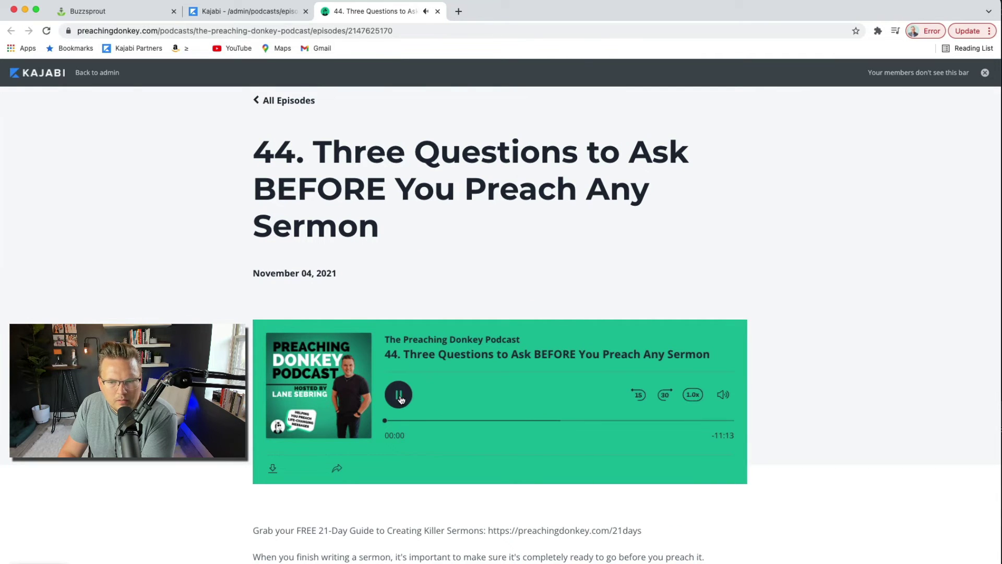
pyautogui.click(399, 396)
# Close the episode 44 preview and scroll through the public podcast page's episode list
pyautogui.press('super+w')
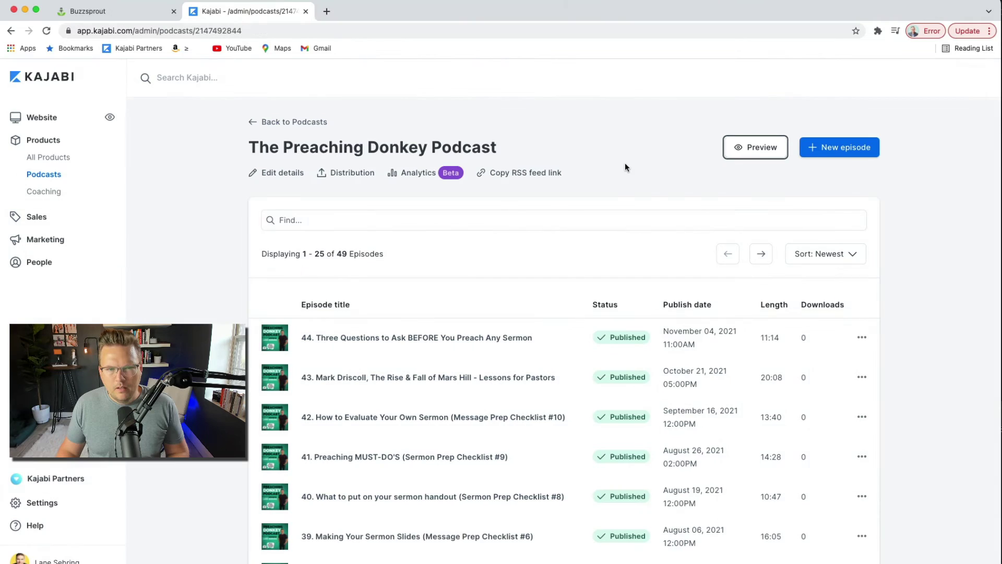
pyautogui.click(748, 151)
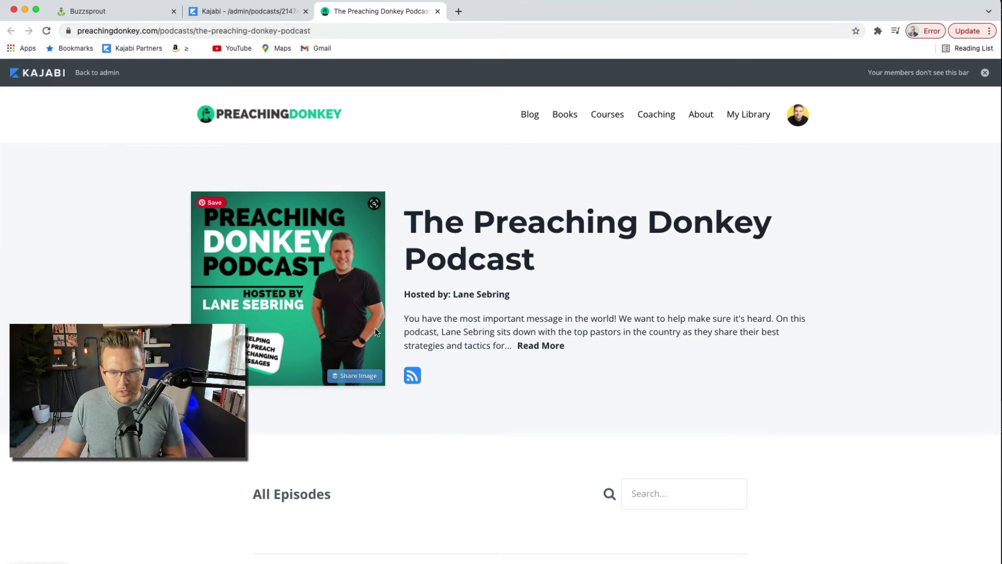
pyautogui.scroll(-4, 484, 400)
pyautogui.scroll(4, 484, 399)
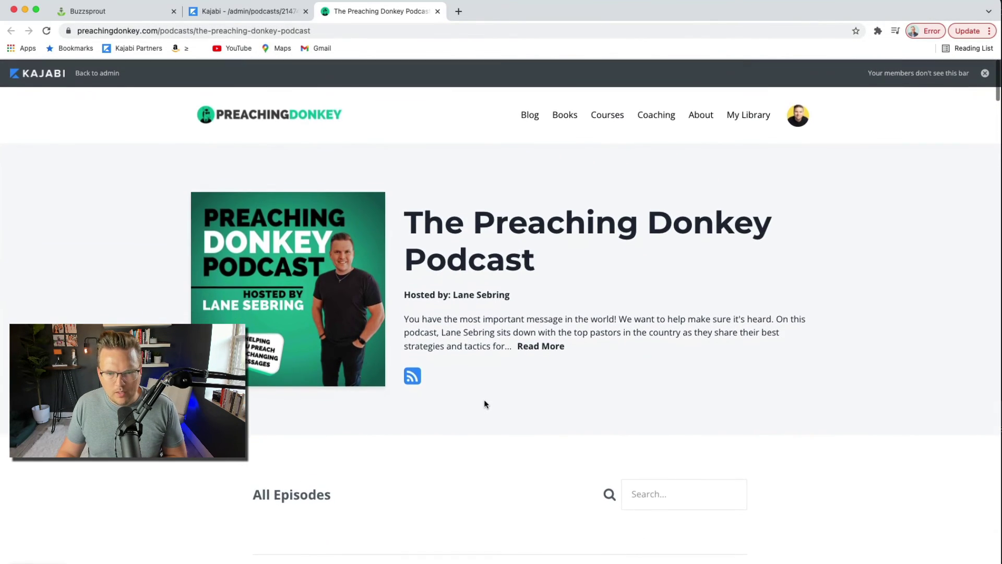
pyautogui.scroll(-15, 484, 404)
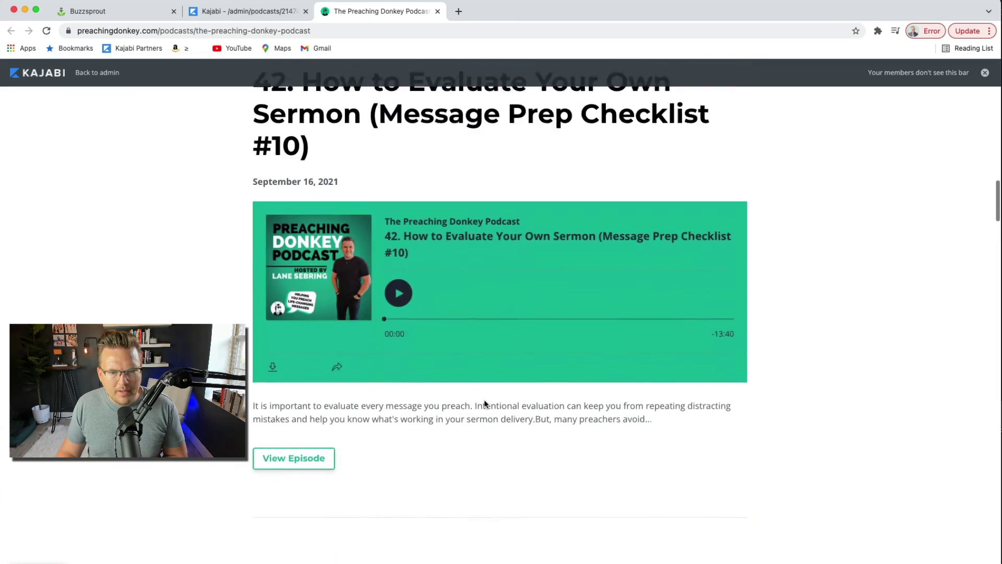
pyautogui.scroll(-20, 484, 403)
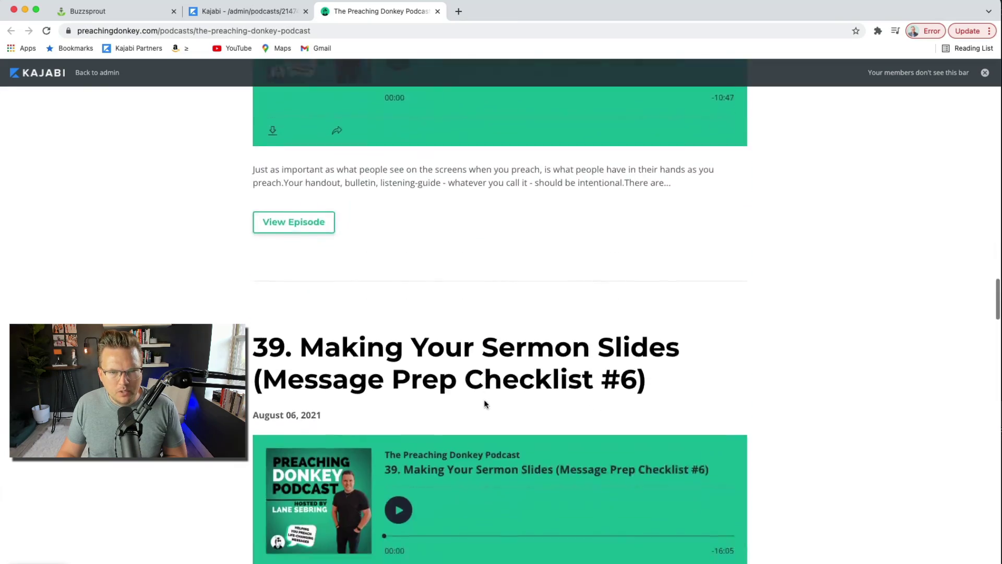